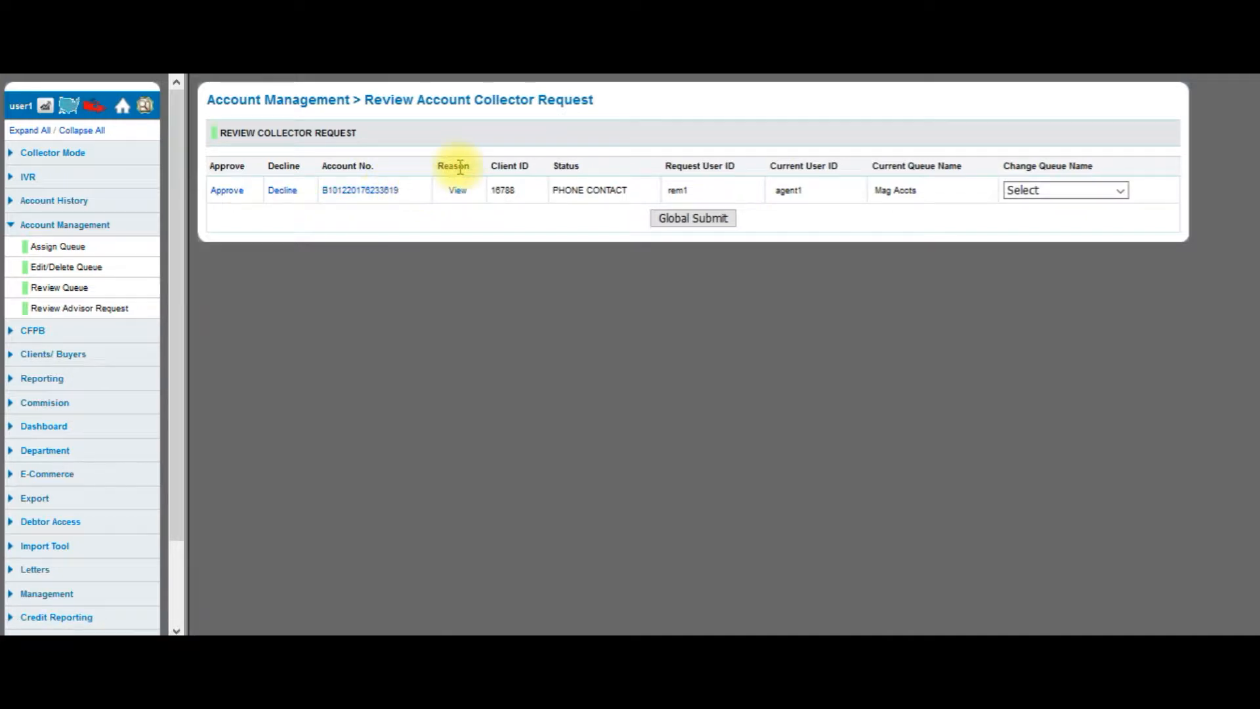
# Set the replacement queue for the pending collector request to NEW QUEUE
pyautogui.moveTo(461, 195)
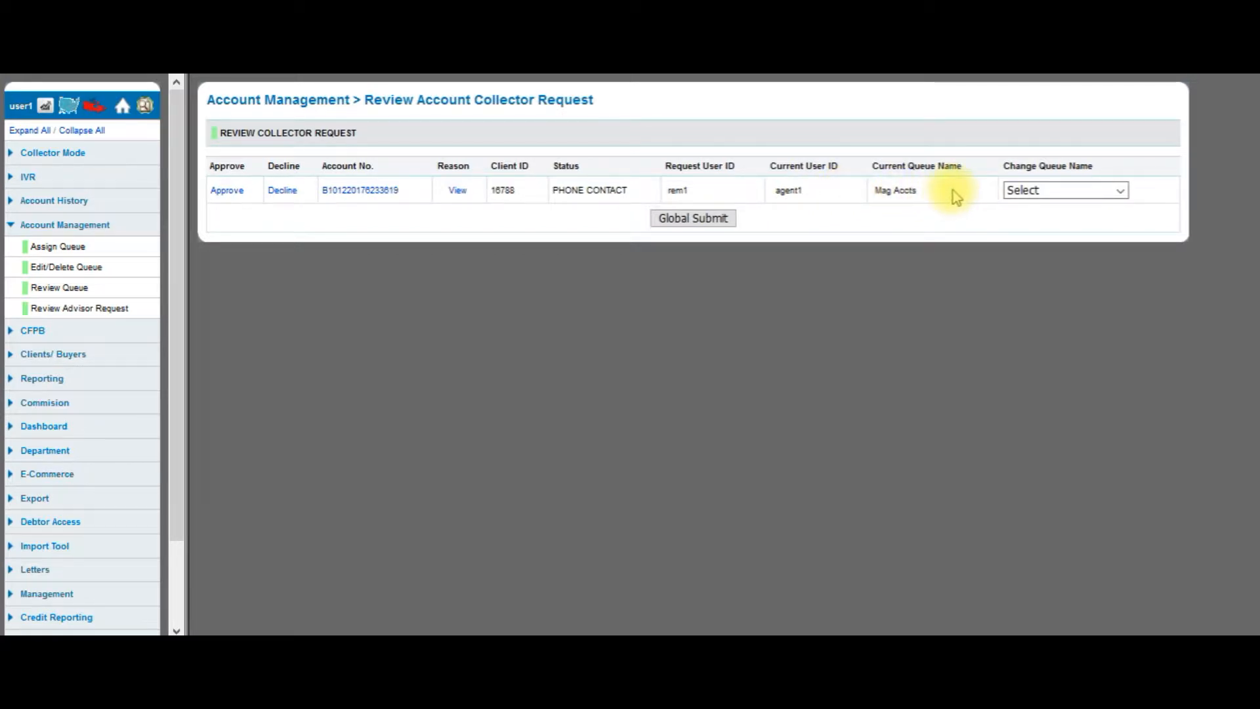
pyautogui.click(1115, 192)
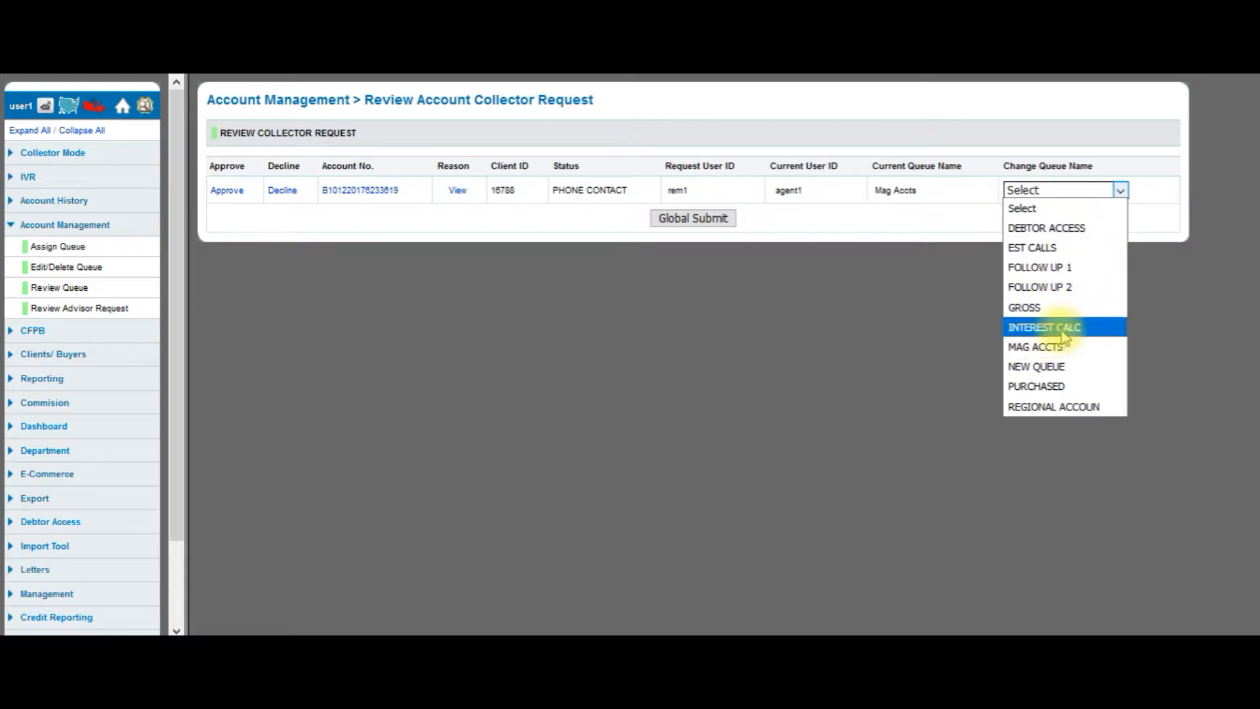
pyautogui.click(1068, 367)
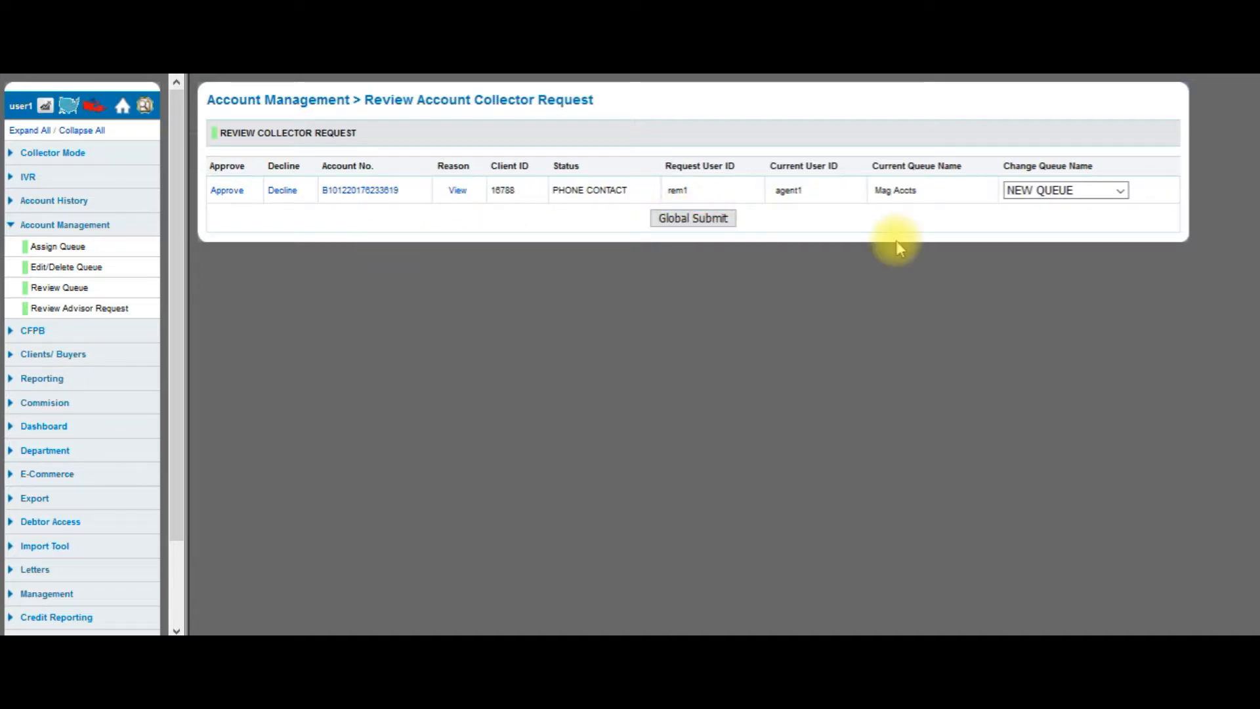
# Review the collector account assignments and the queue breakdown for user2, then return to the overview
pyautogui.click(77, 285)
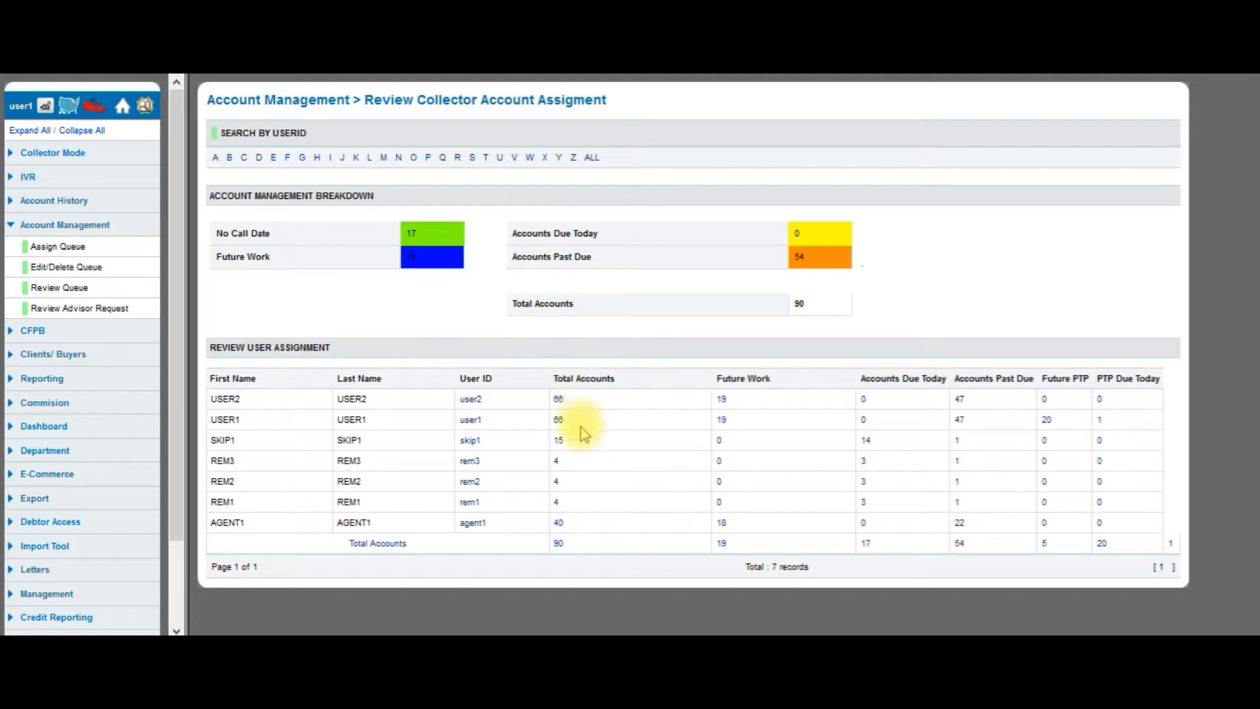
pyautogui.click(477, 407)
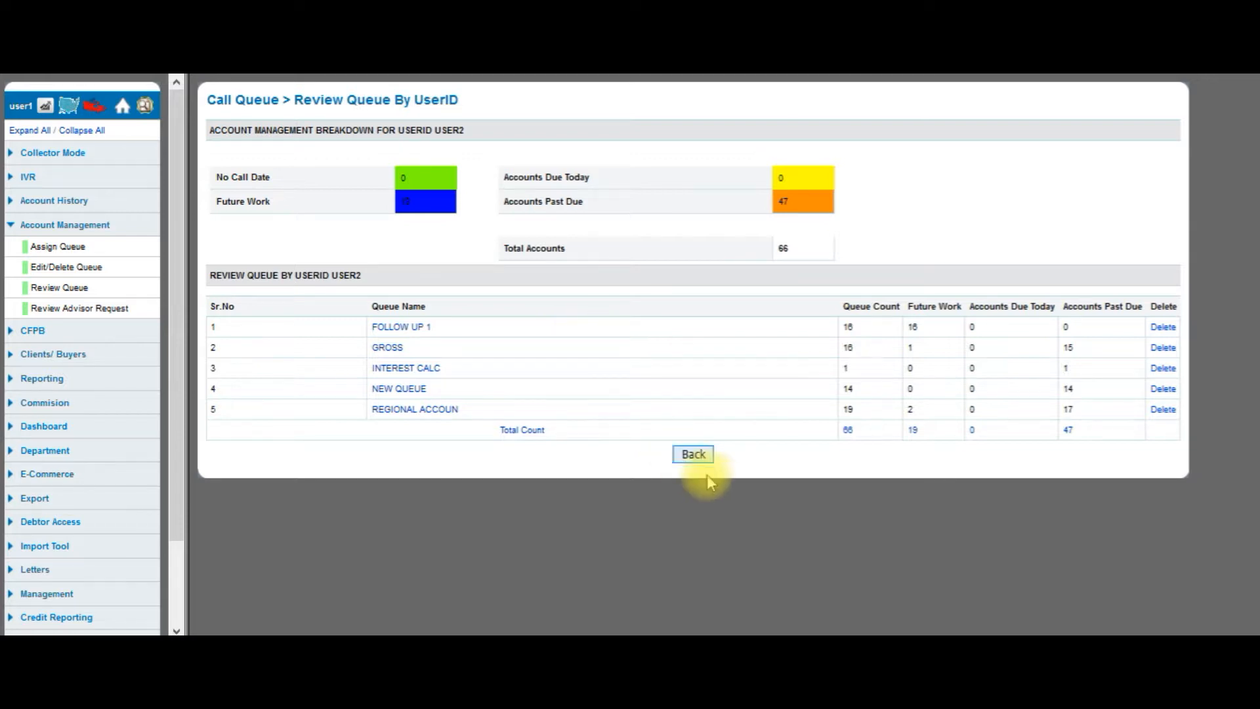
pyautogui.click(699, 456)
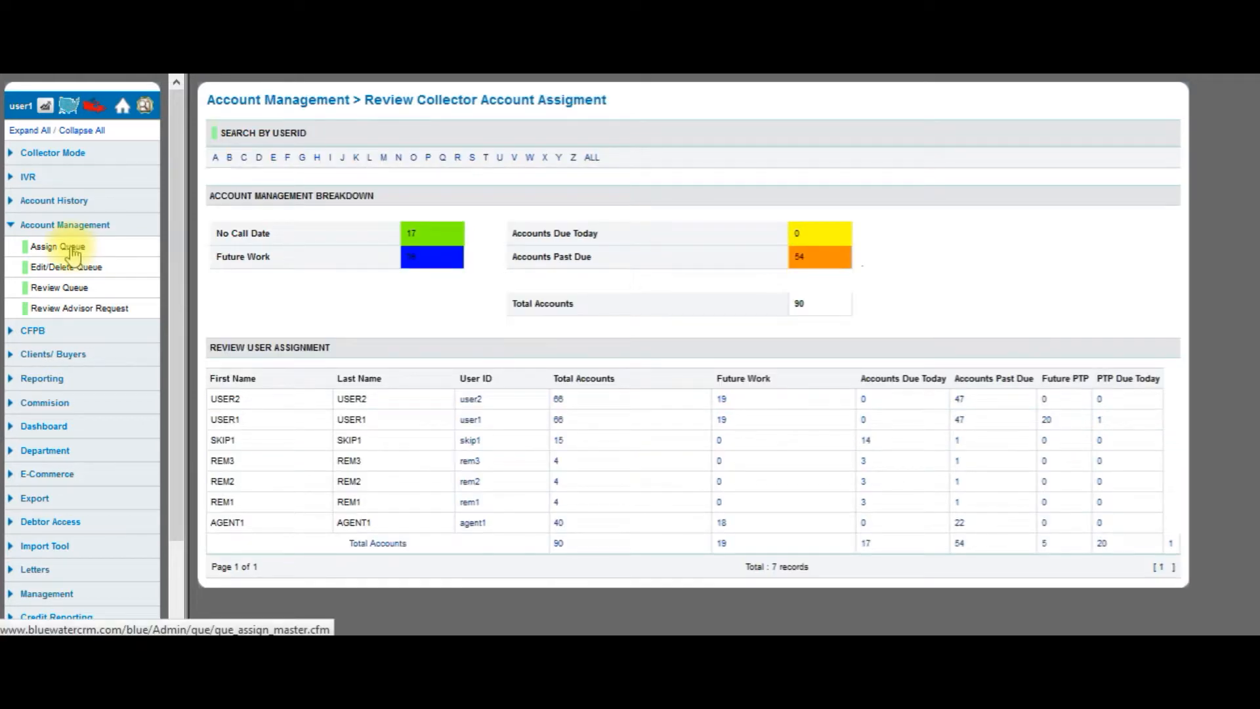
# Select the EST CALLS queue for assignment and proceed to choosing its employees
pyautogui.click(74, 253)
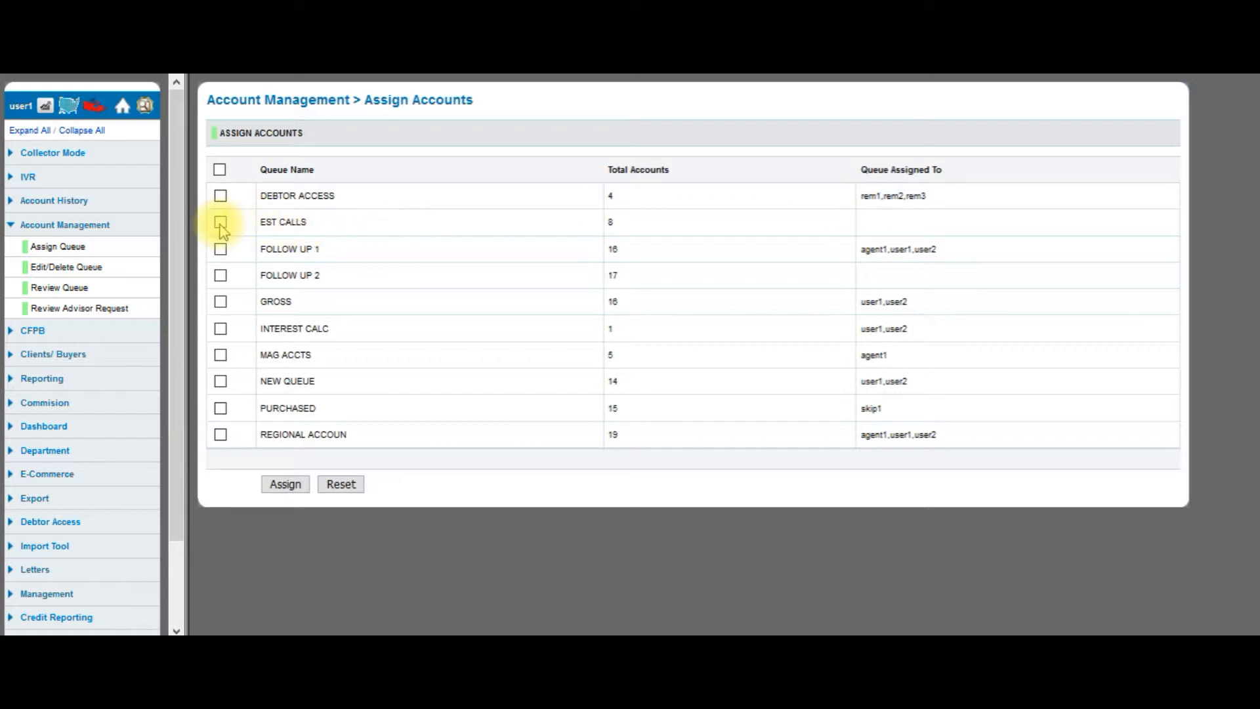
pyautogui.click(220, 223)
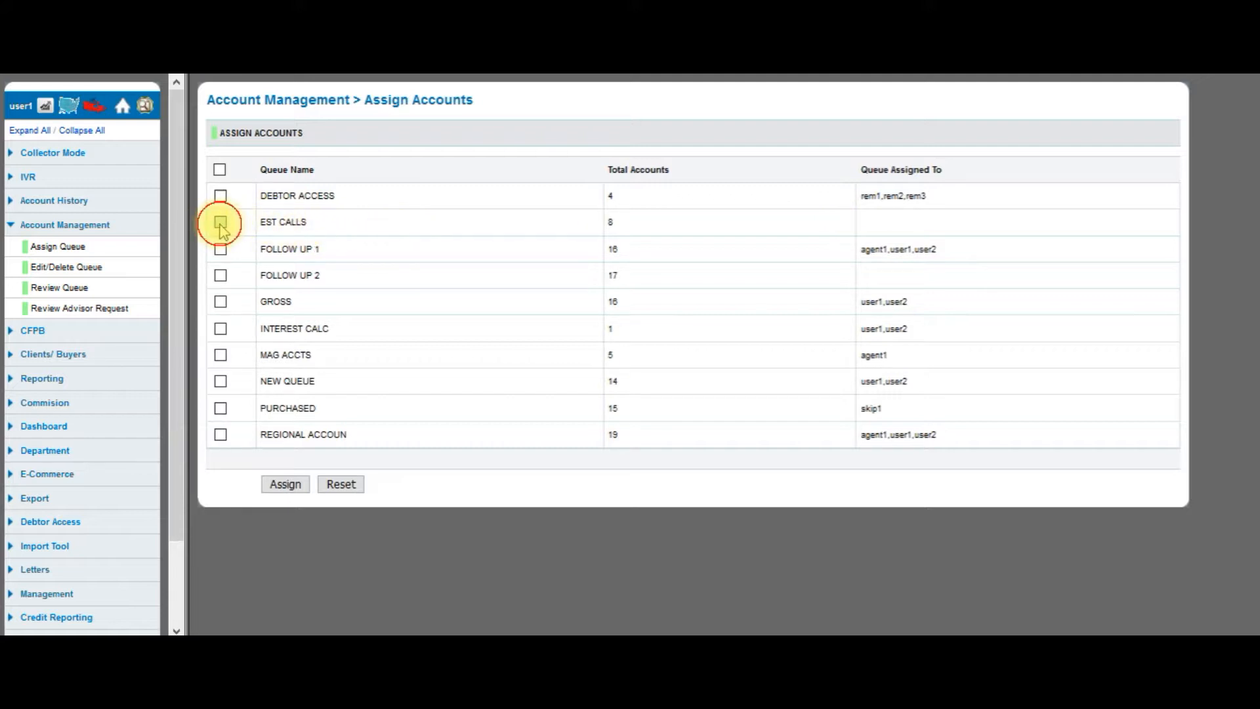
pyautogui.click(286, 485)
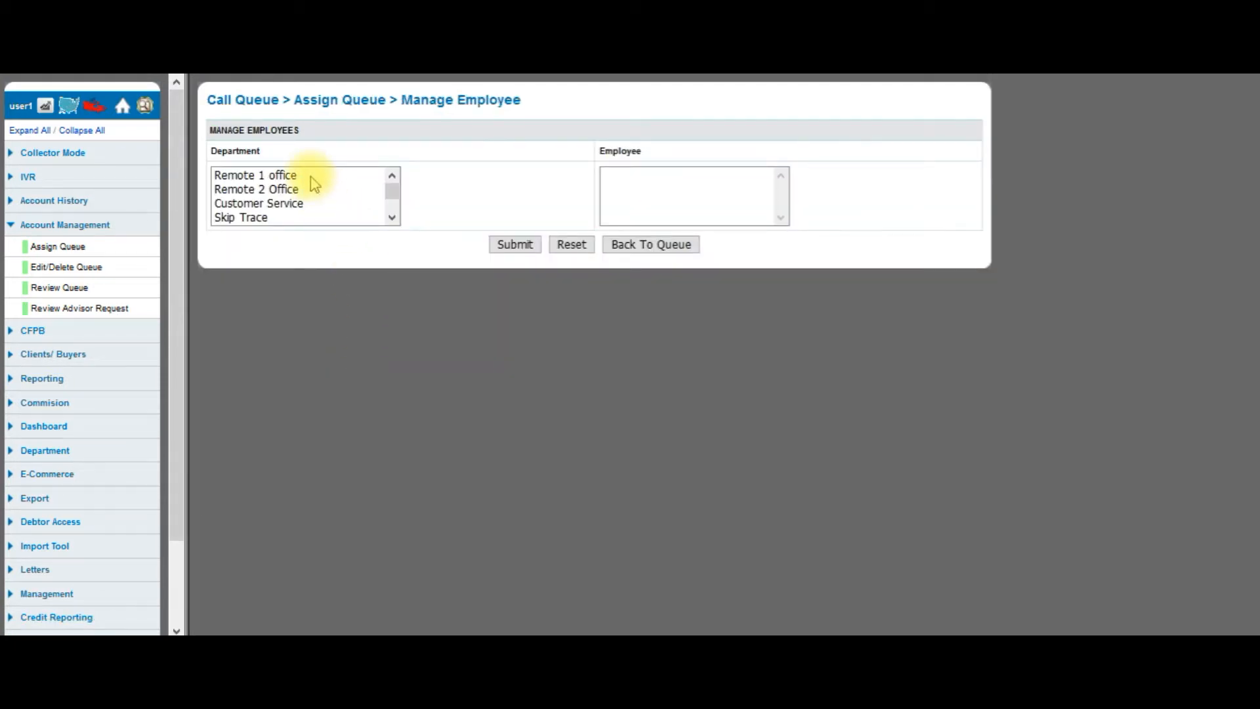
# Assign the selected queue to the Customer Service employees agent1 and user2
pyautogui.moveTo(393, 195)
pyautogui.mouseDown()
pyautogui.moveTo(396, 211)
pyautogui.moveTo(393, 174)
pyautogui.mouseUp()
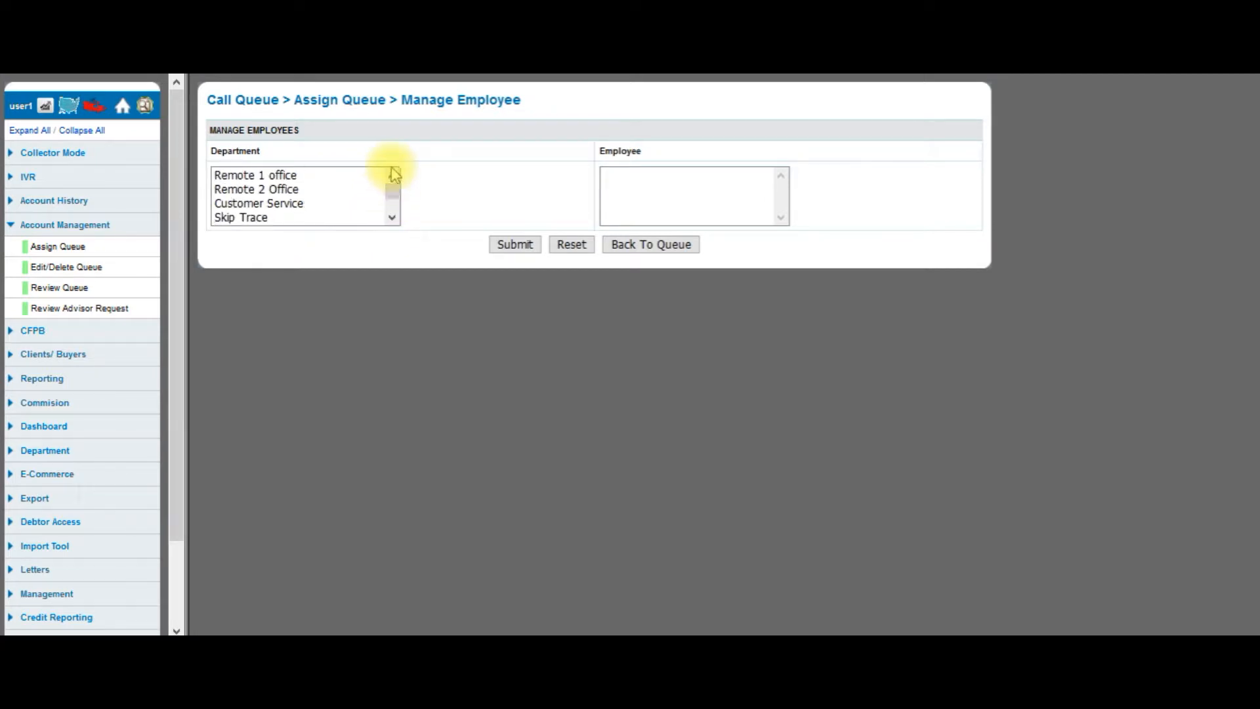
pyautogui.click(282, 205)
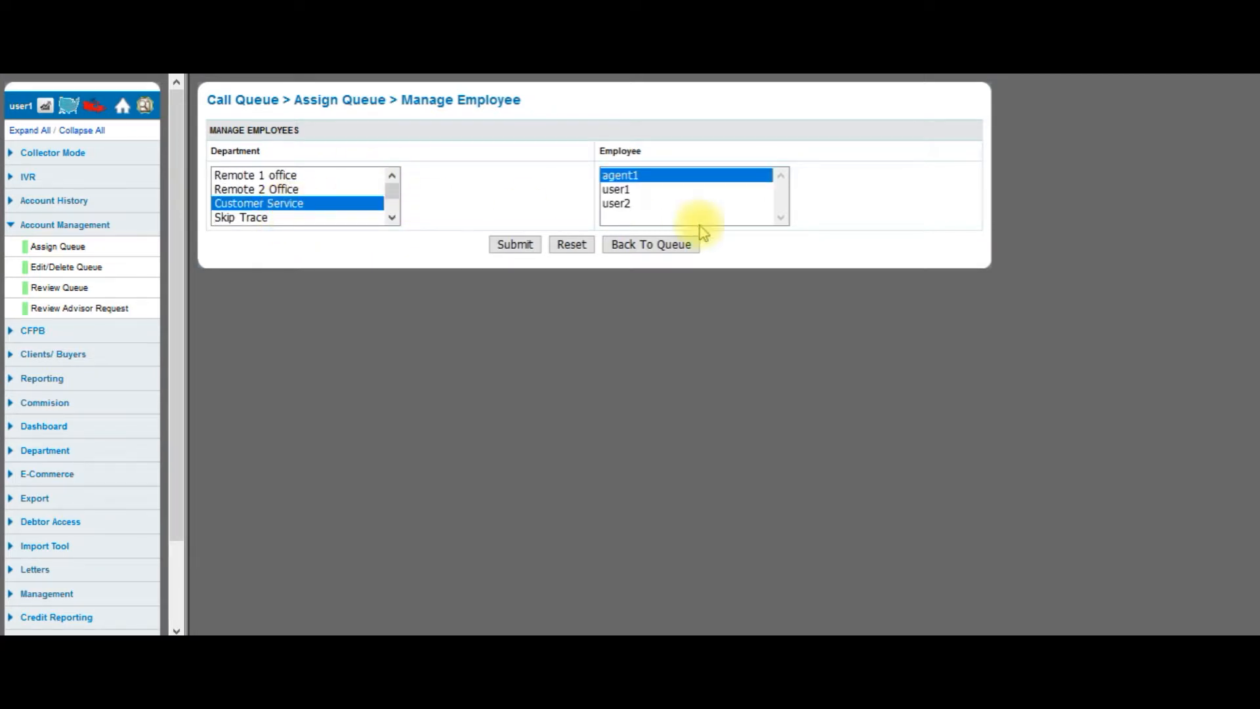
pyautogui.click(635, 191)
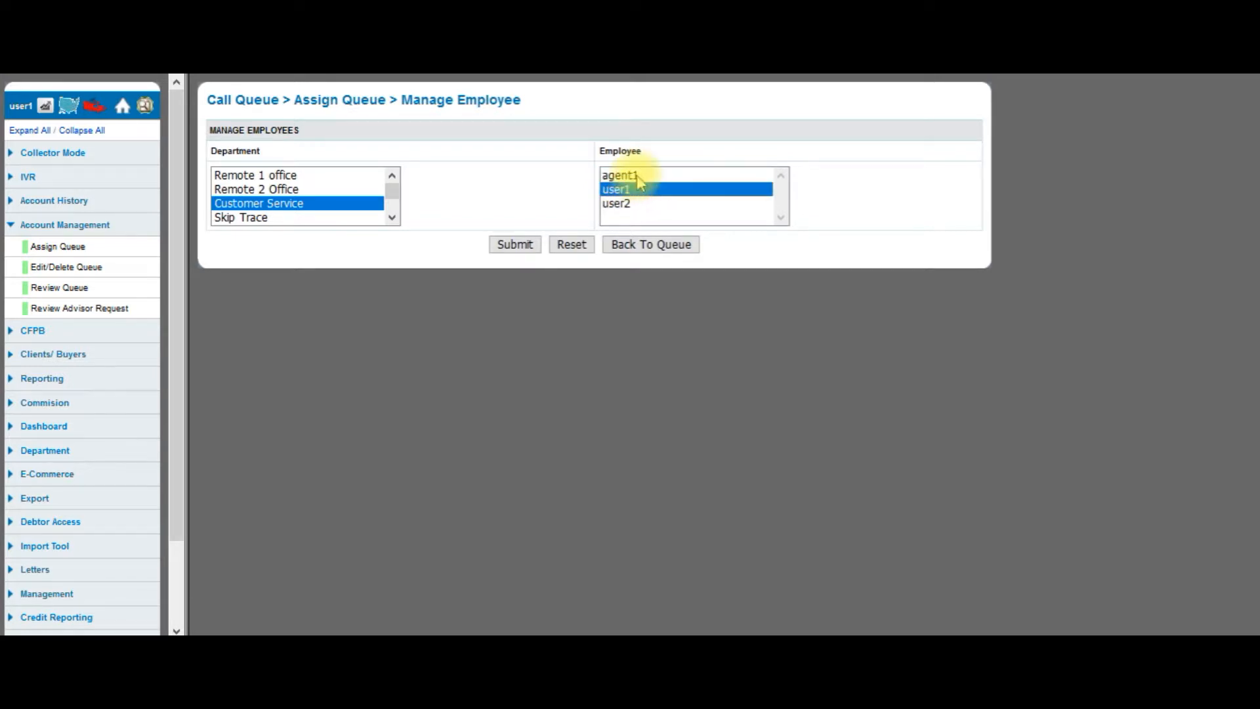
pyautogui.click(624, 175)
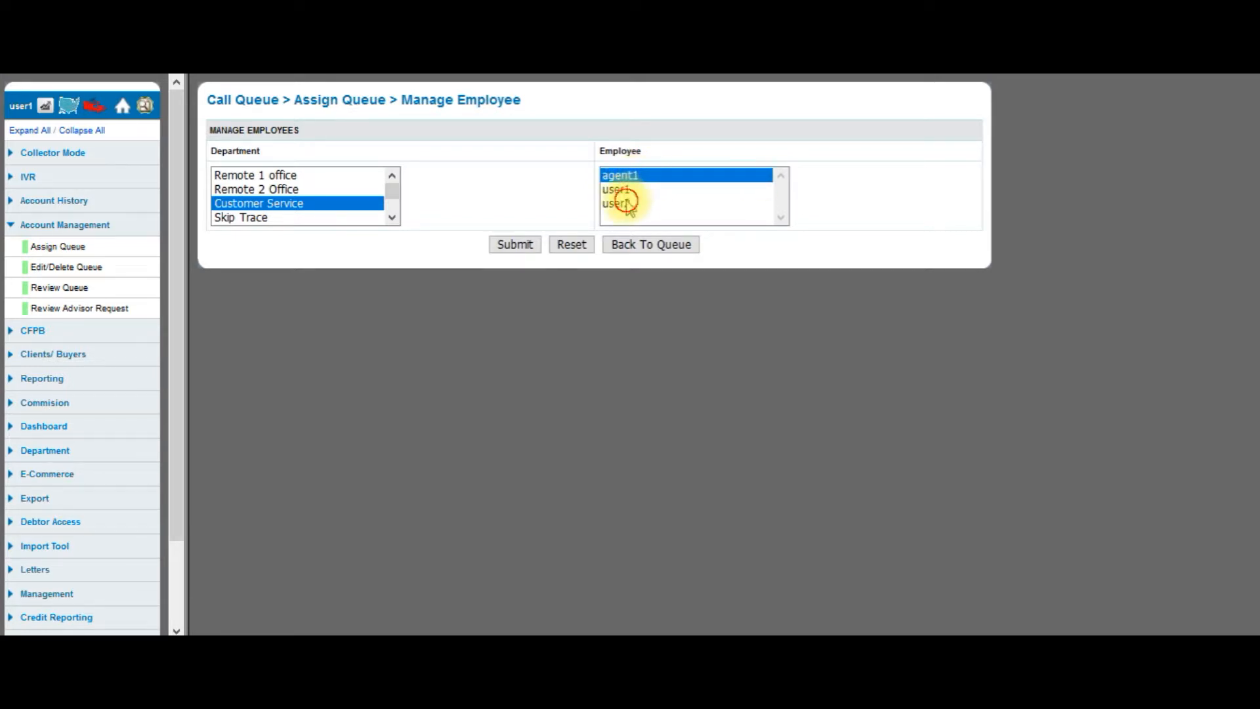
pyautogui.keyDown('ctrl'); pyautogui.click(630, 203); pyautogui.keyUp('ctrl')
pyautogui.click(514, 246)
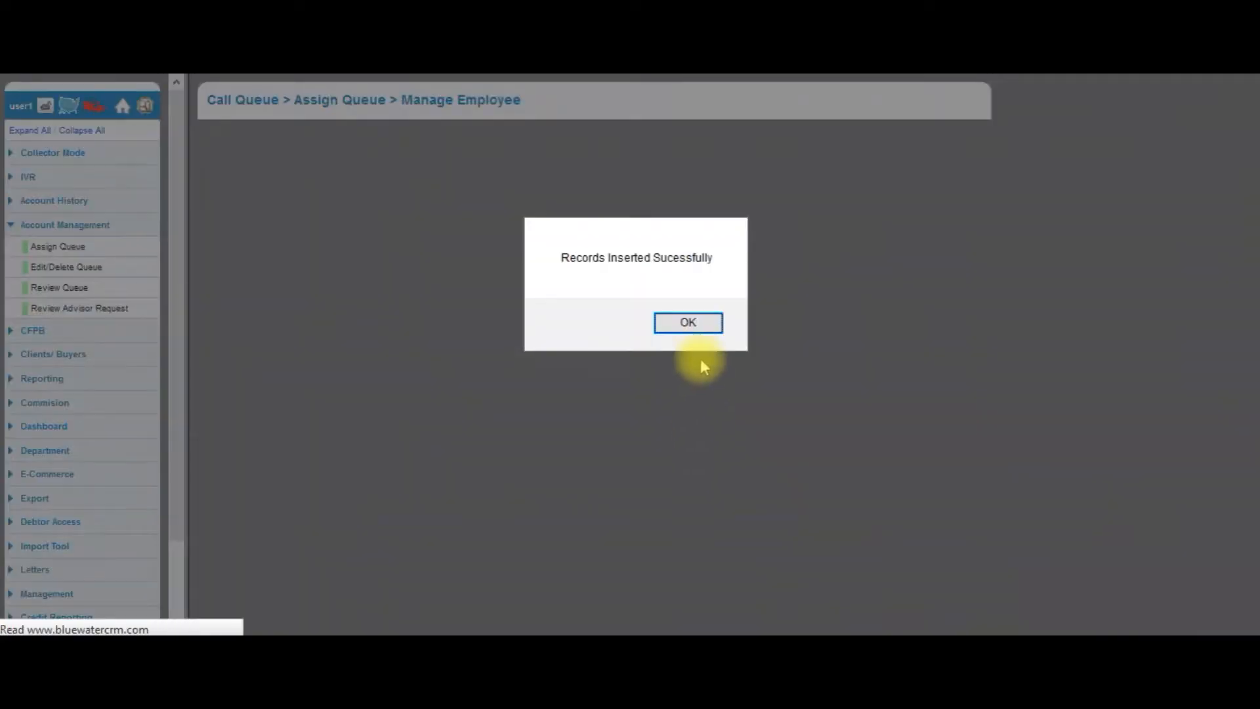
pyautogui.click(691, 322)
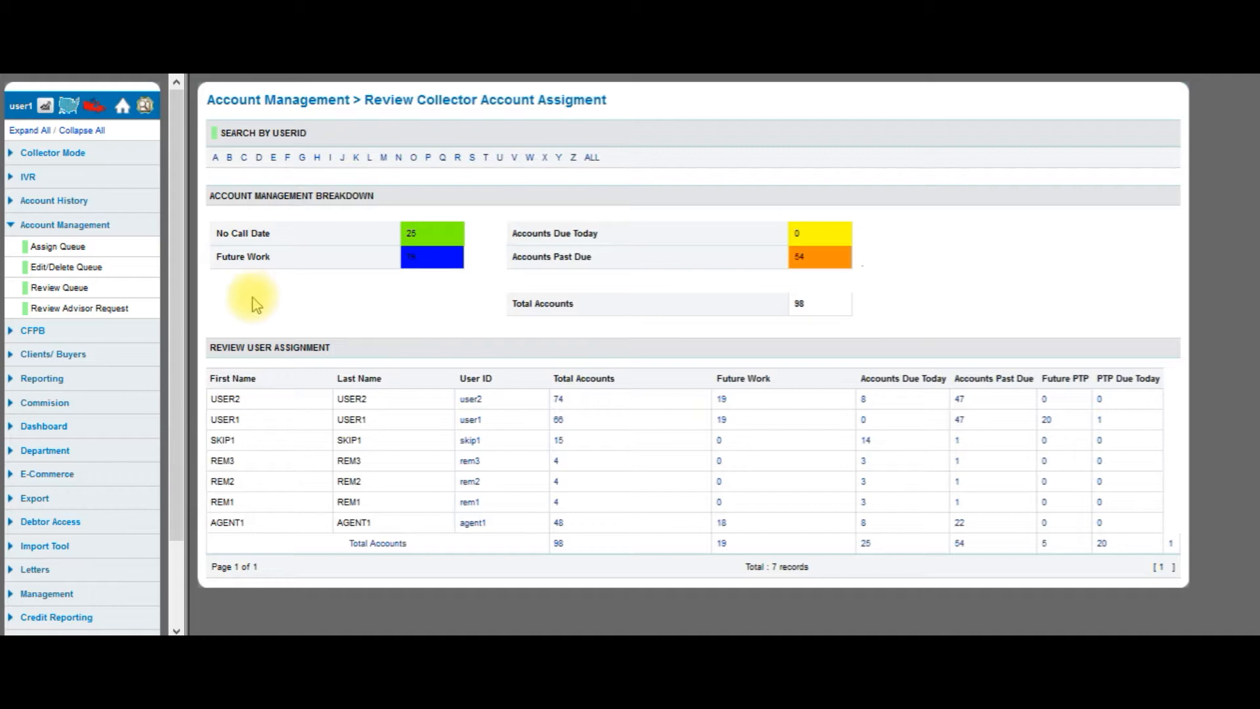
# Open the FOLLOW UP 1 and FOLLOW UP 2 queues together for editing
pyautogui.click(87, 274)
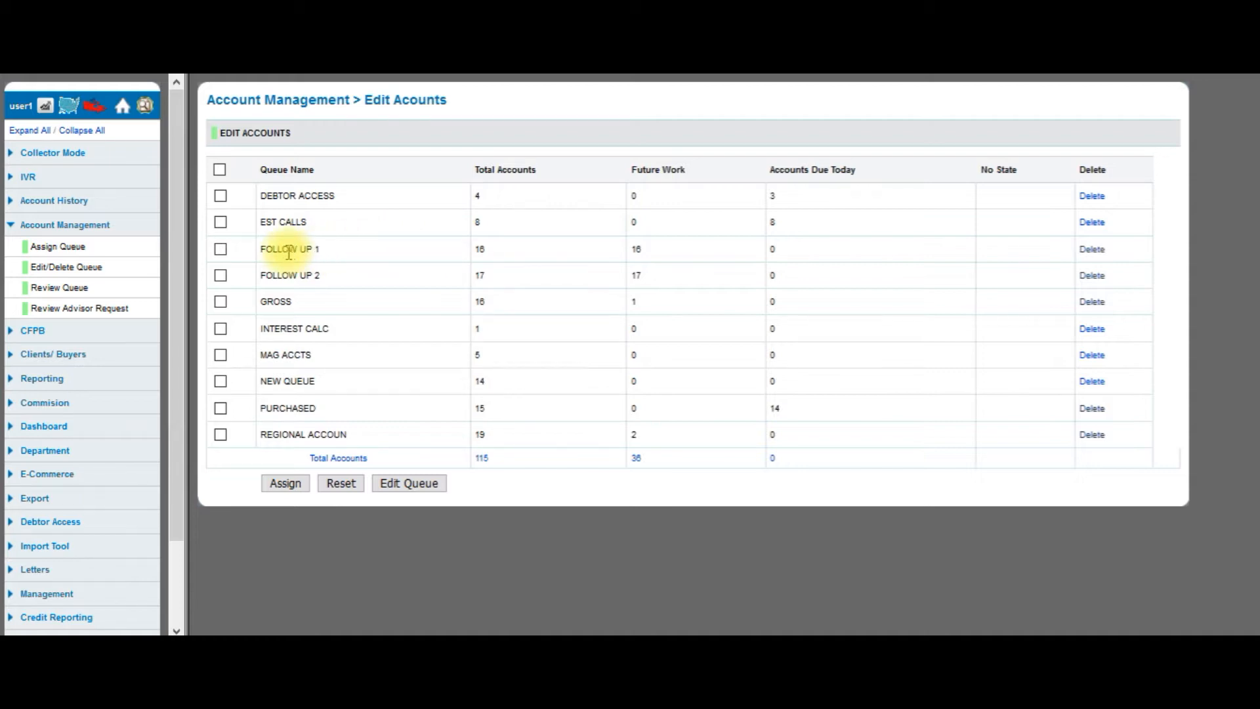
pyautogui.click(220, 249)
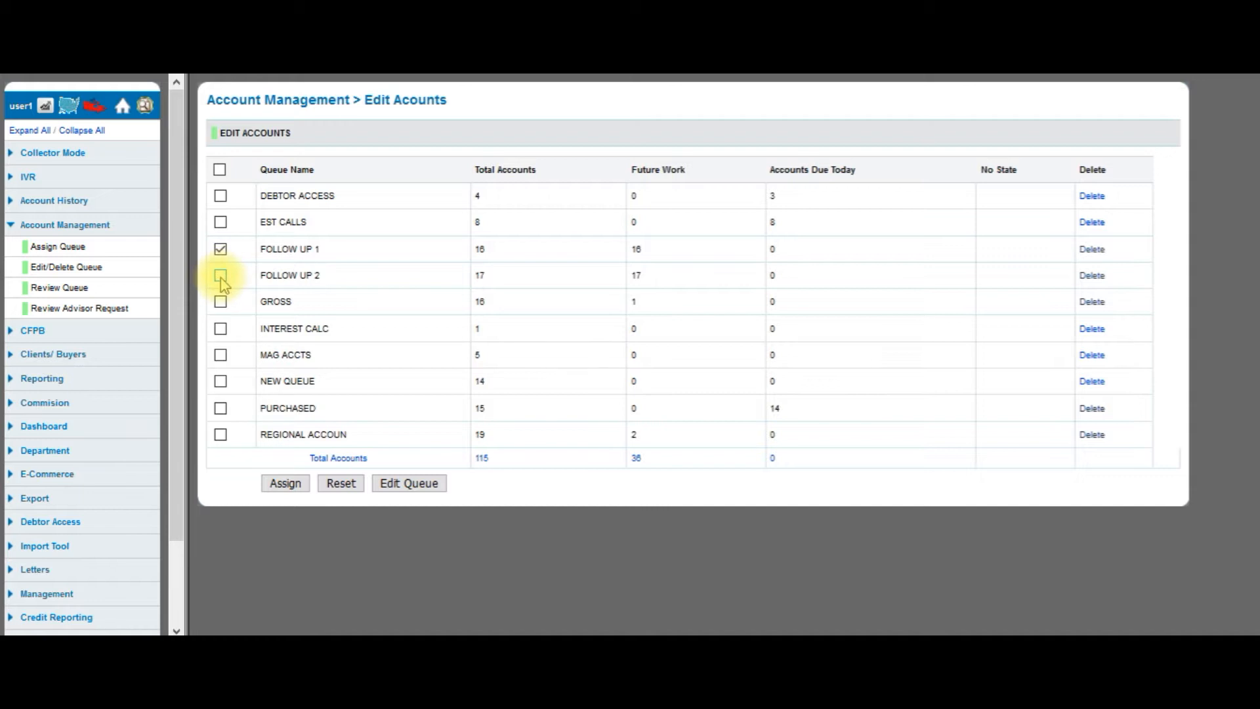
pyautogui.click(220, 276)
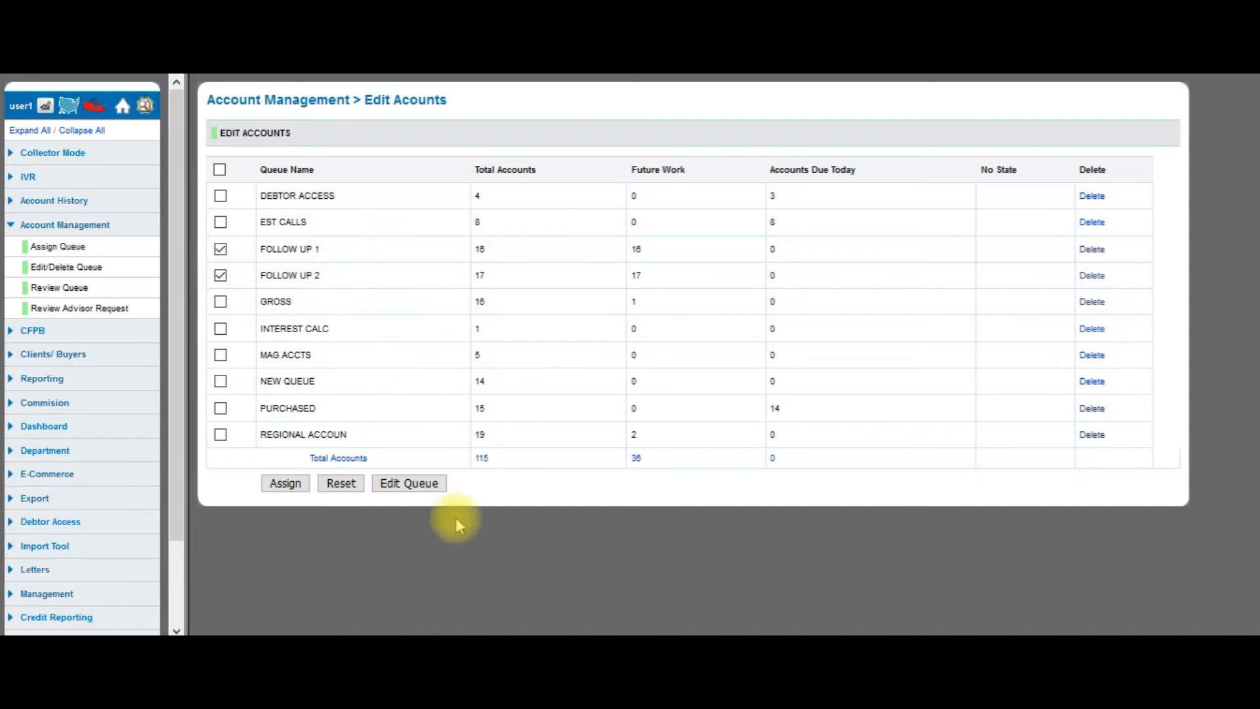
pyautogui.click(420, 486)
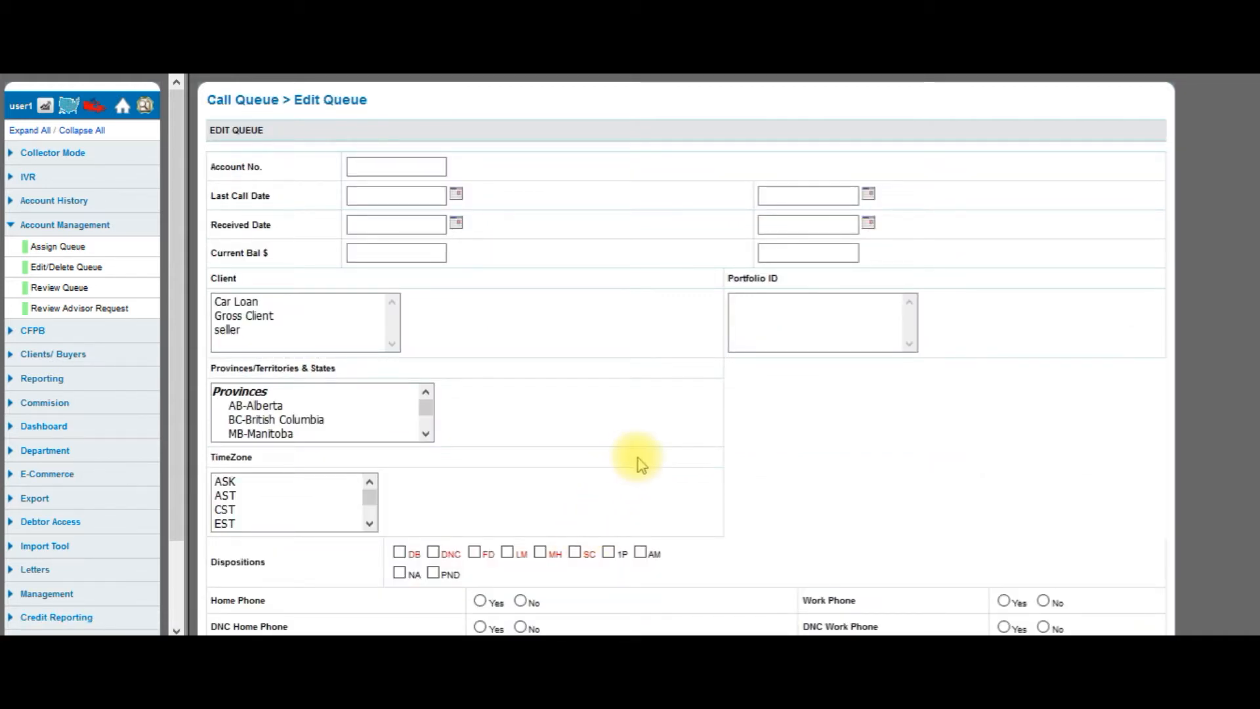
# Examine the queue filter criteria and search the two follow-up queues' accounts with all filters left blank
pyautogui.scroll(-2, 636, 465)
pyautogui.scroll(2, 641, 459)
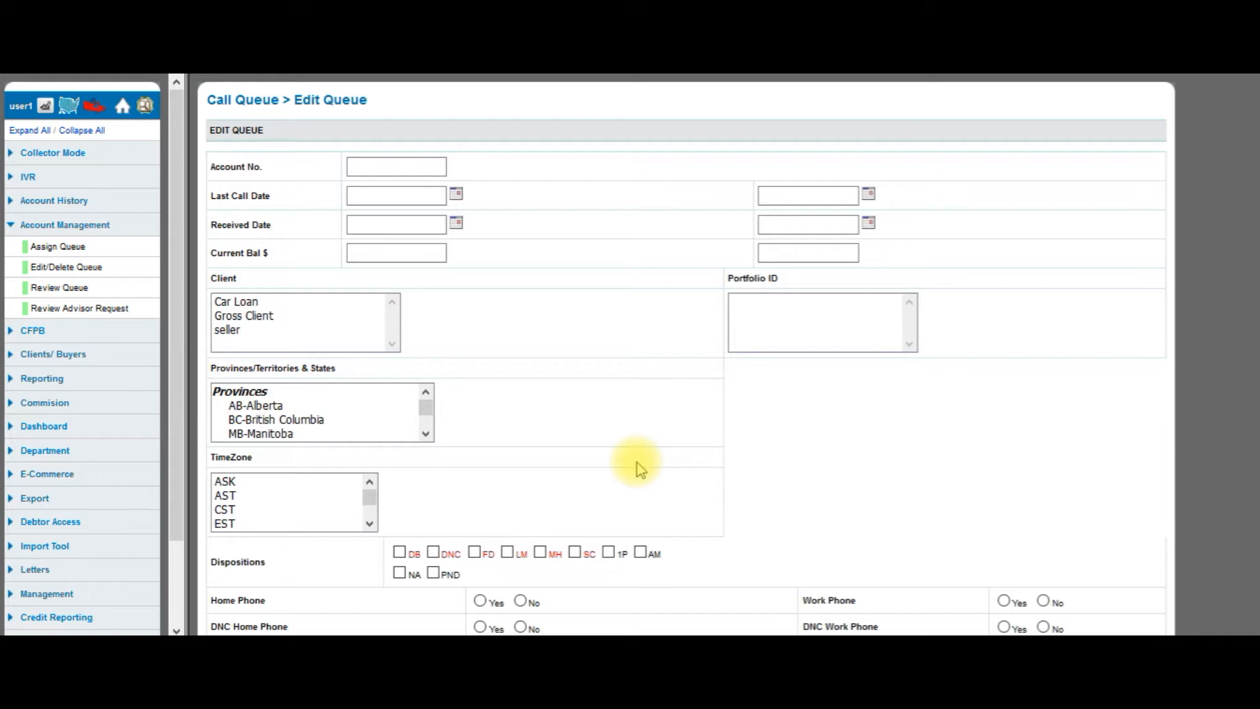
pyautogui.scroll(-2, 637, 463)
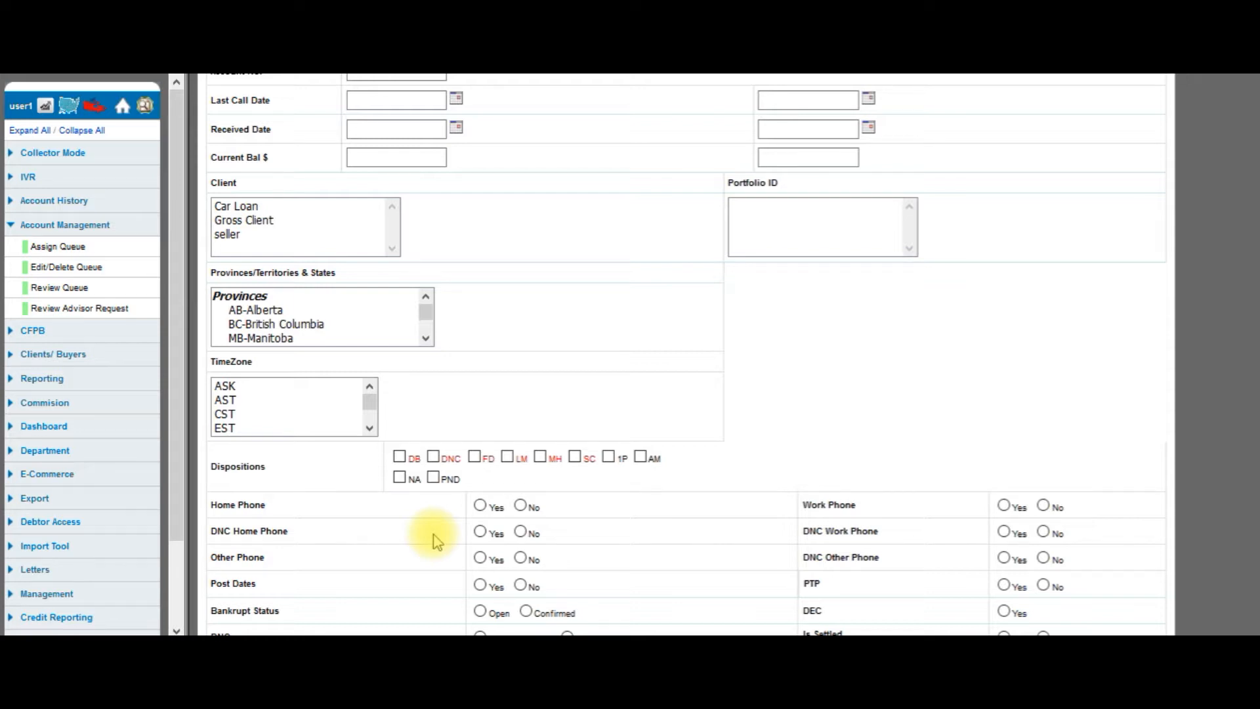
pyautogui.scroll(-2, 436, 541)
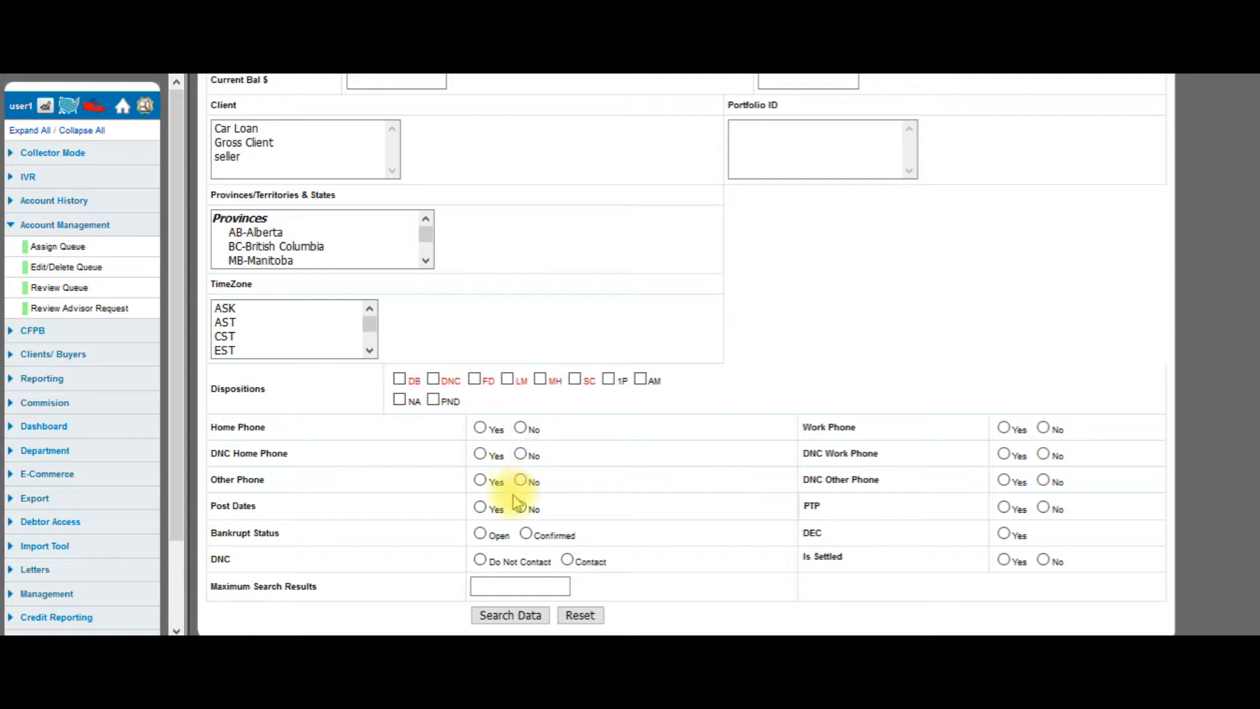
pyautogui.click(510, 614)
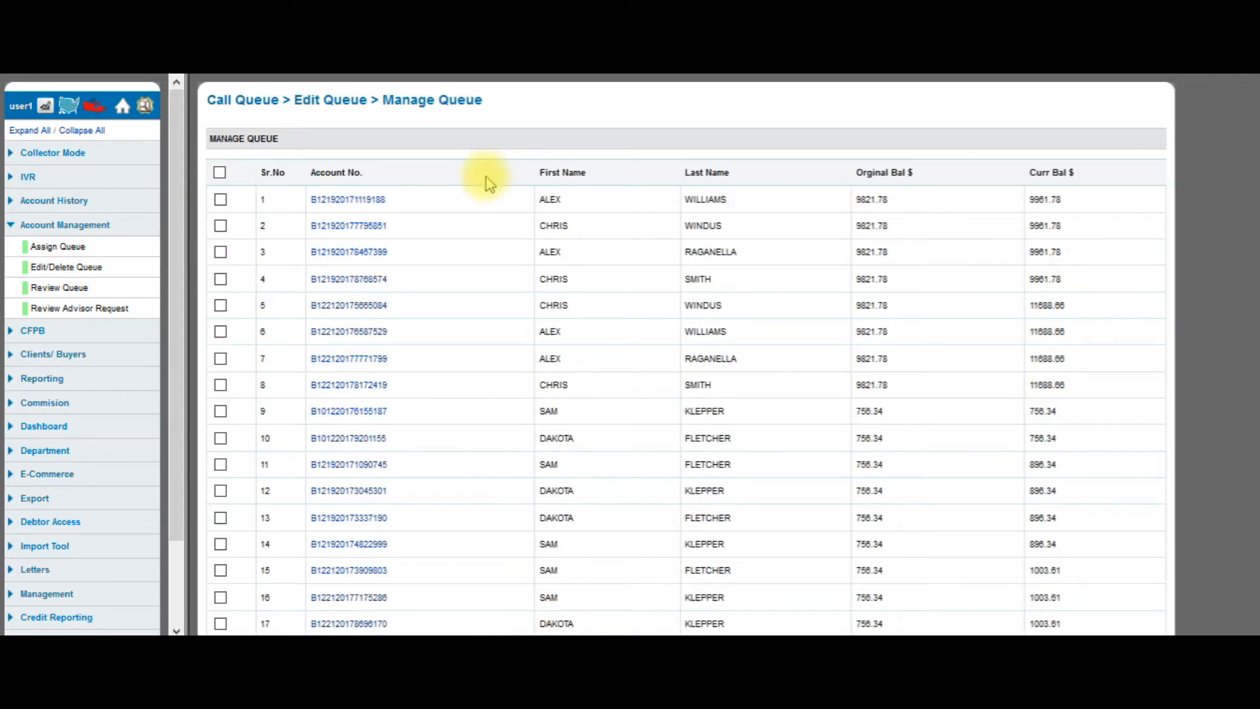
# Select the first eleven accounts in the results and proceed to edit their queue
pyautogui.scroll(-7, 489, 184)
pyautogui.scroll(7, 487, 183)
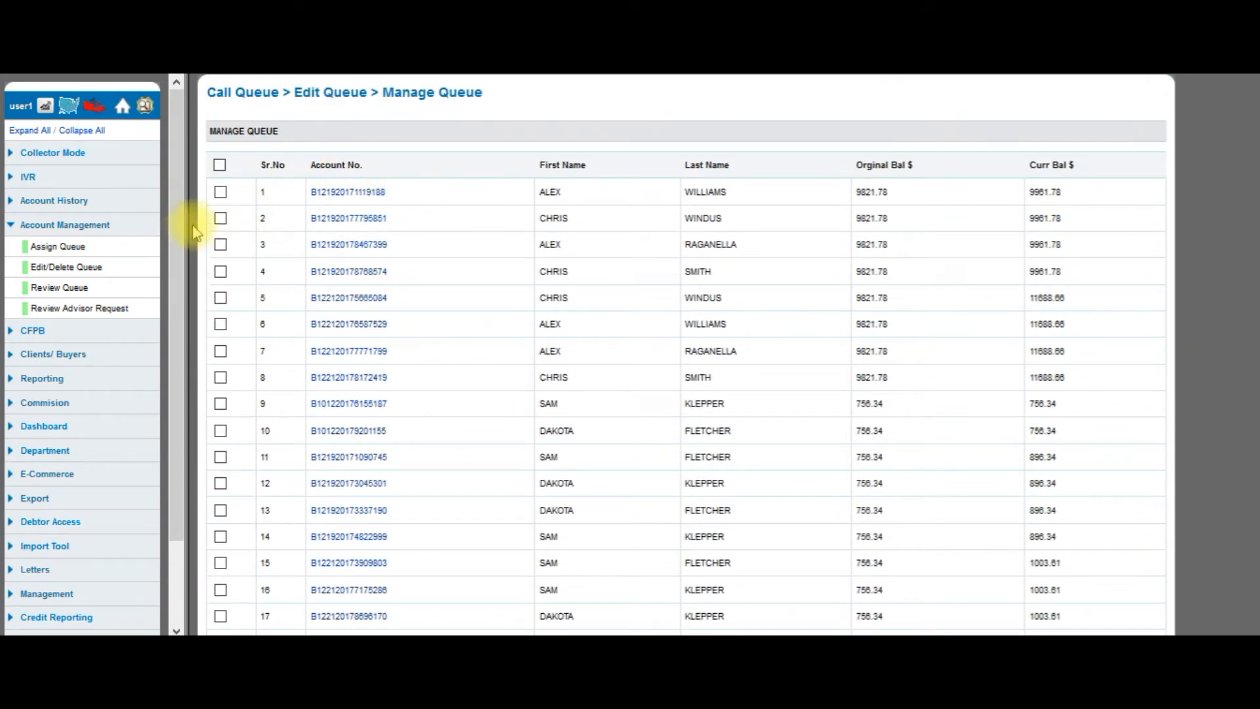
pyautogui.click(221, 191)
pyautogui.click(221, 218)
pyautogui.click(221, 244)
pyautogui.click(221, 271)
pyautogui.click(221, 297)
pyautogui.click(221, 324)
pyautogui.click(220, 351)
pyautogui.click(220, 403)
pyautogui.click(221, 378)
pyautogui.click(220, 430)
pyautogui.click(220, 457)
pyautogui.scroll(-7, 262, 439)
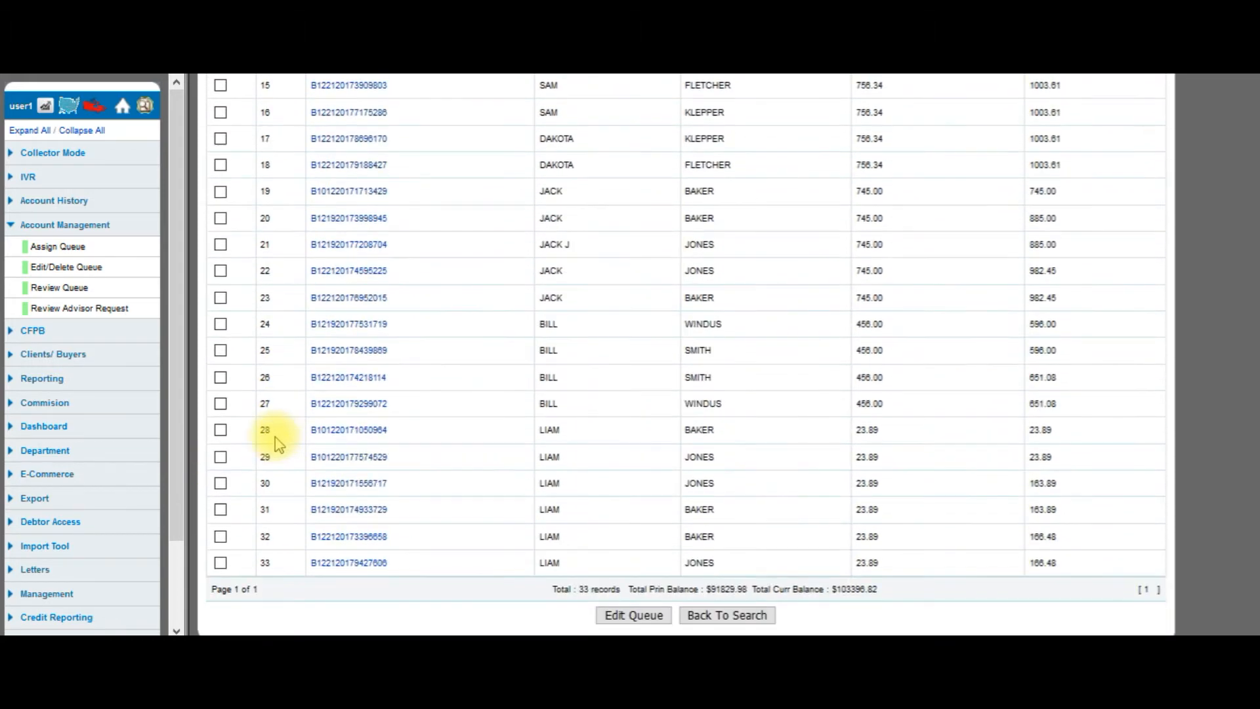
pyautogui.click(635, 616)
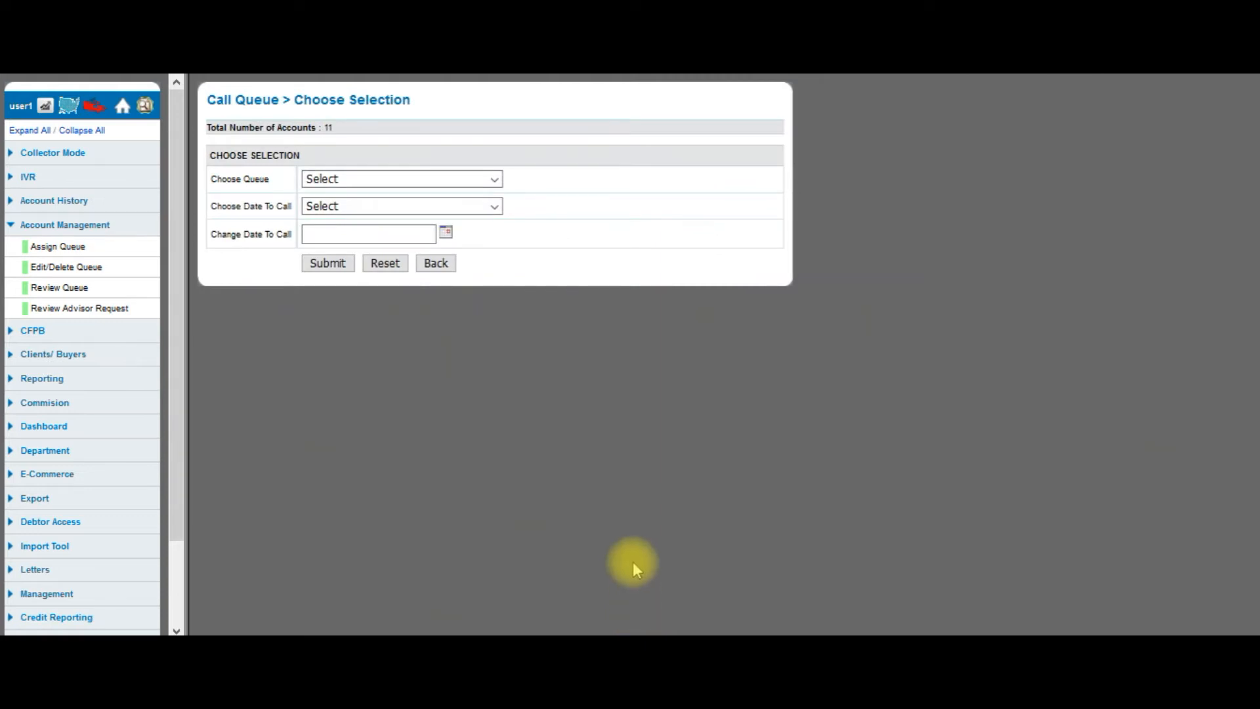
# Choose Create Multiple New Queues for the selected accounts and change their date to call to 01/03/2018
pyautogui.click(494, 180)
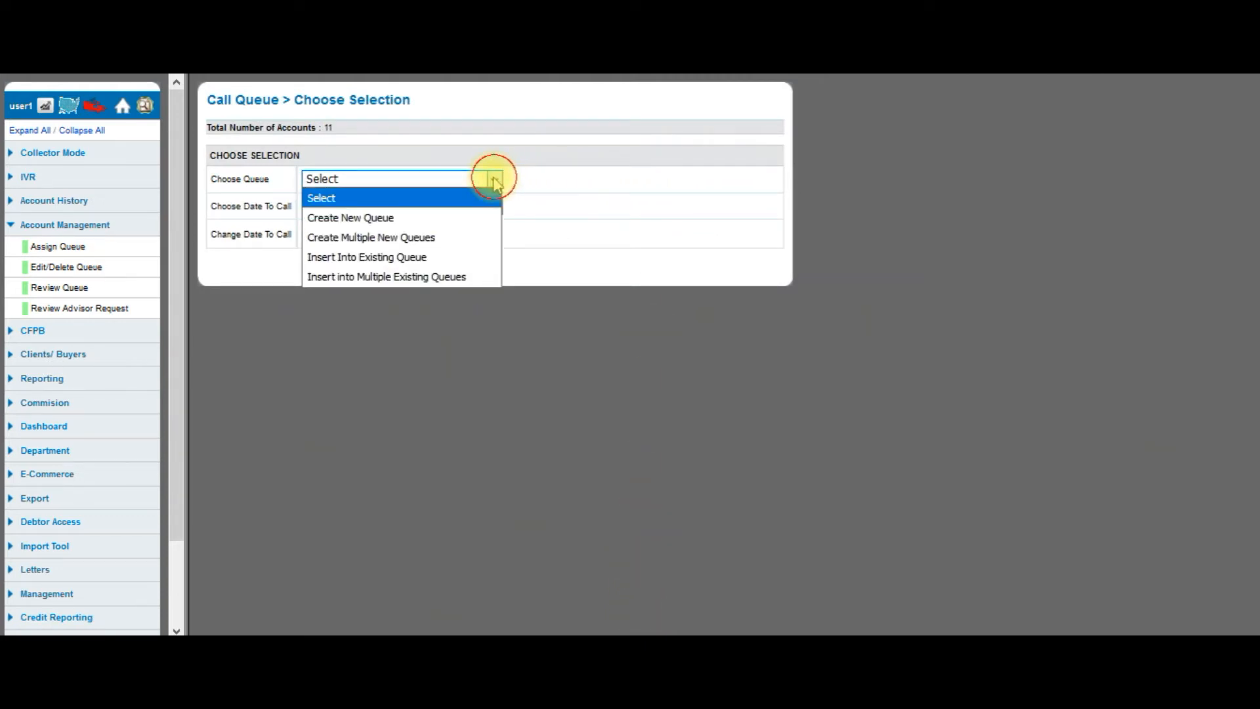
pyautogui.click(381, 239)
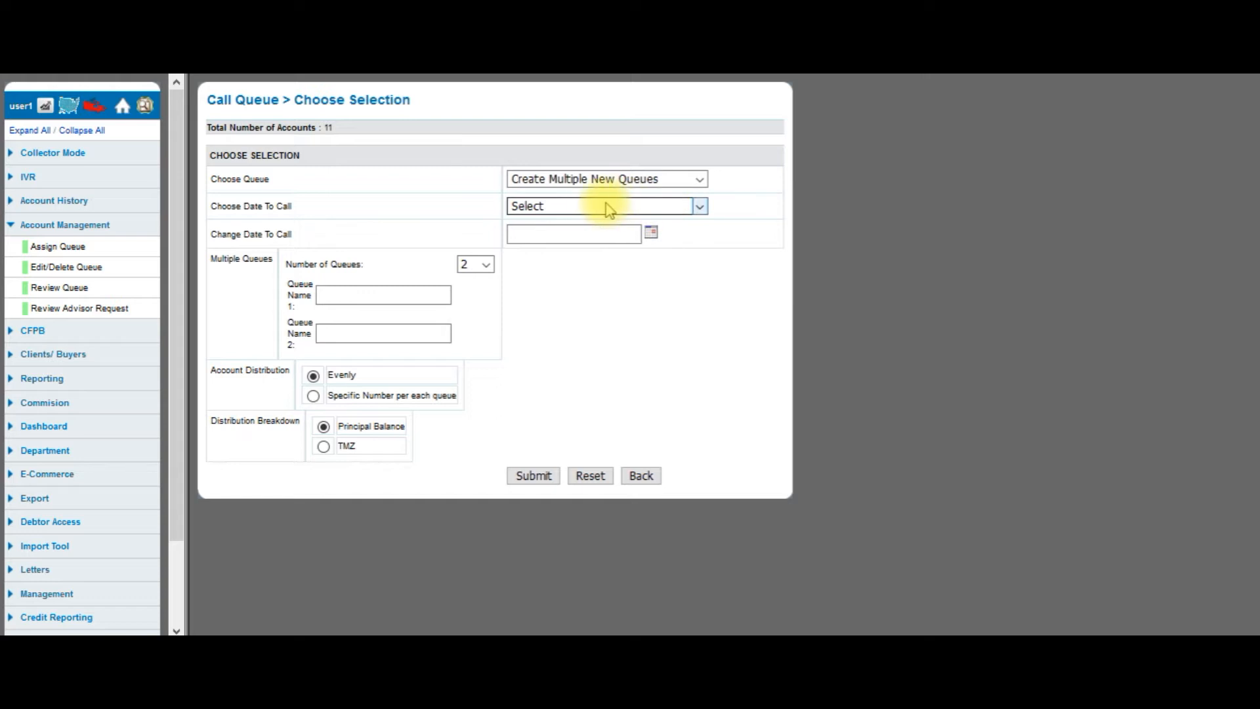
pyautogui.click(581, 207)
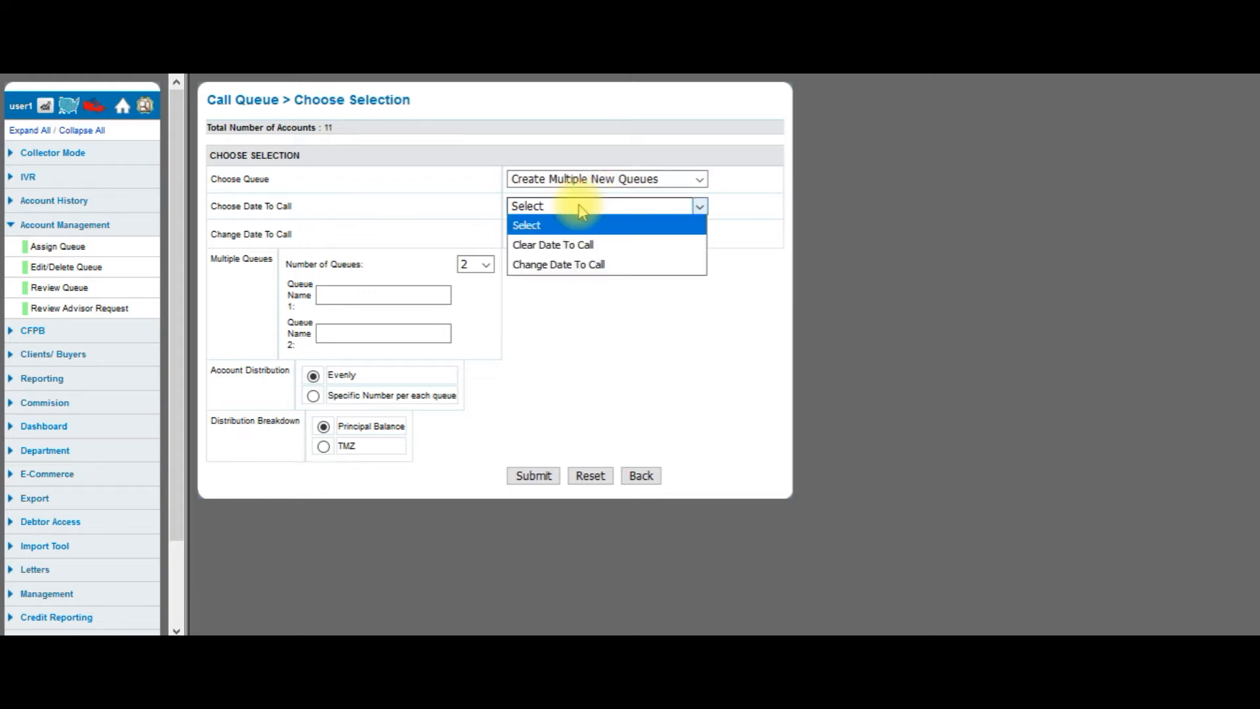
pyautogui.click(583, 266)
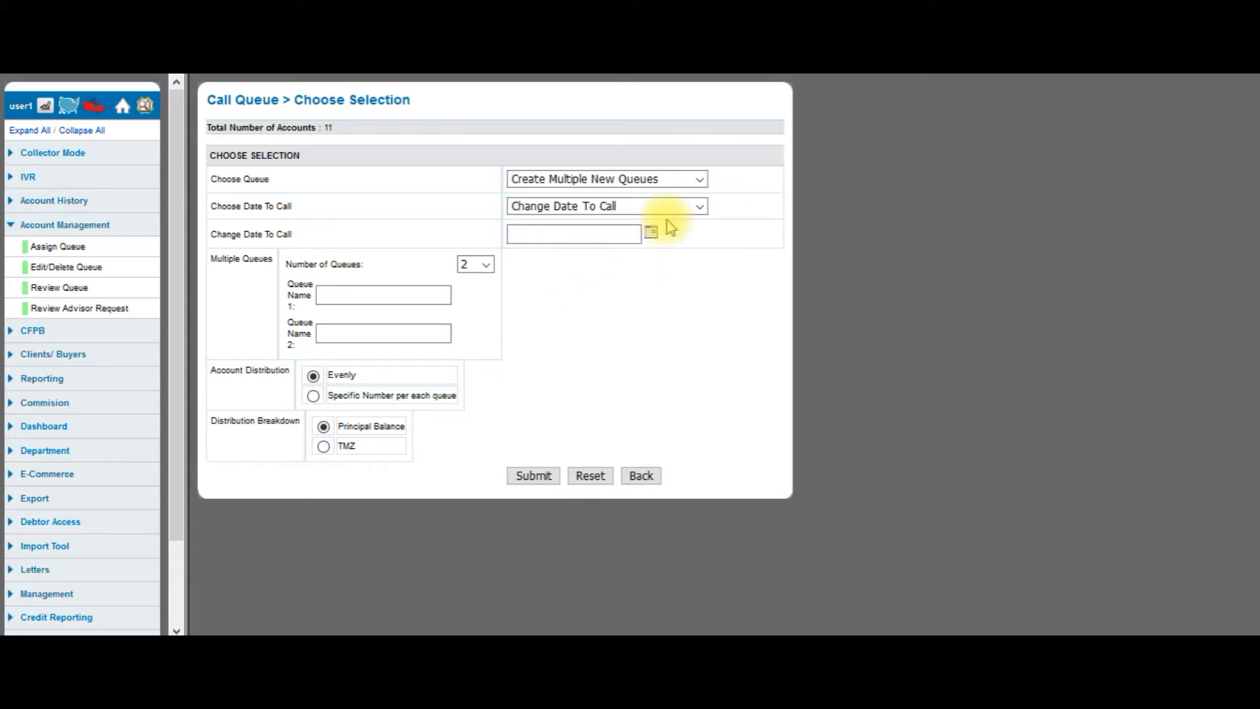
pyautogui.click(649, 235)
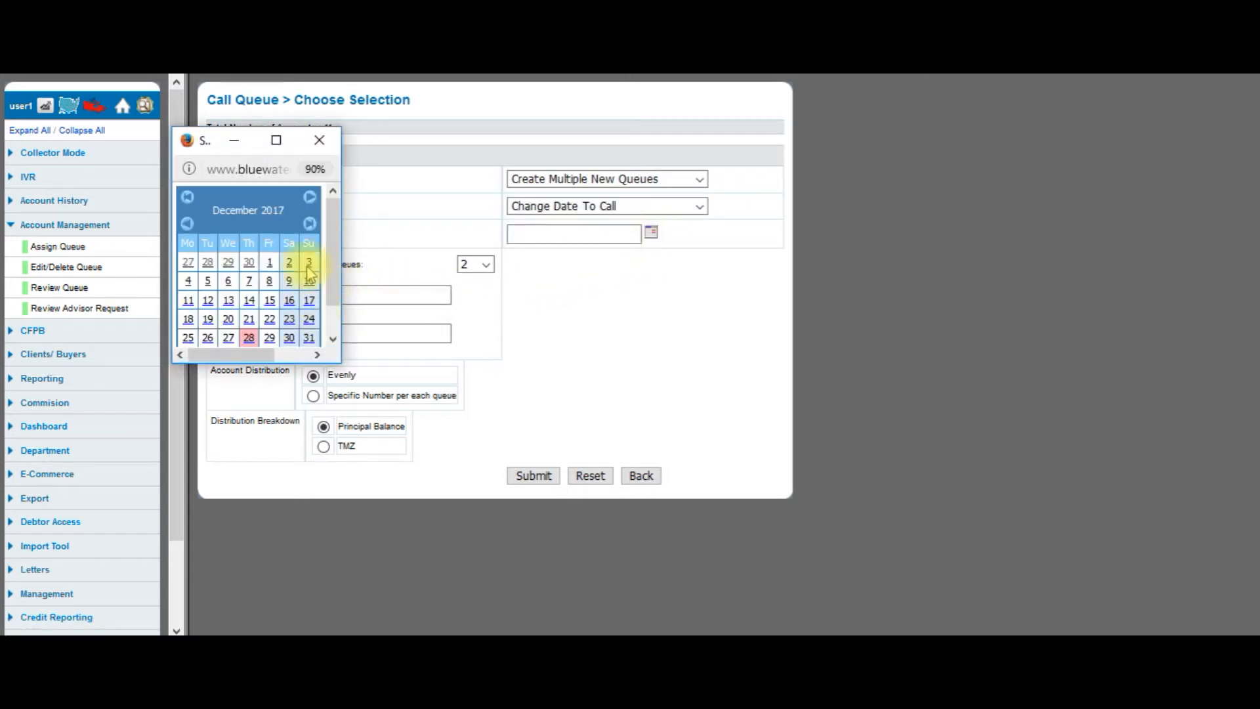
pyautogui.click(310, 198)
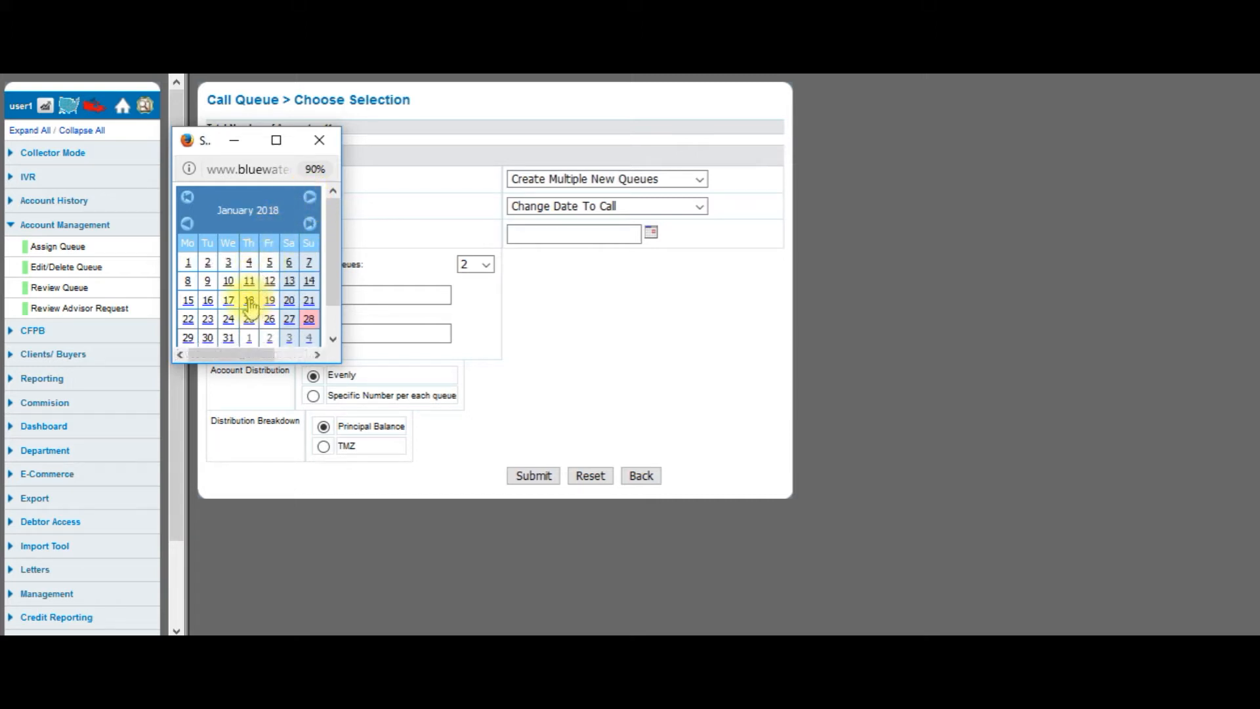
pyautogui.click(228, 263)
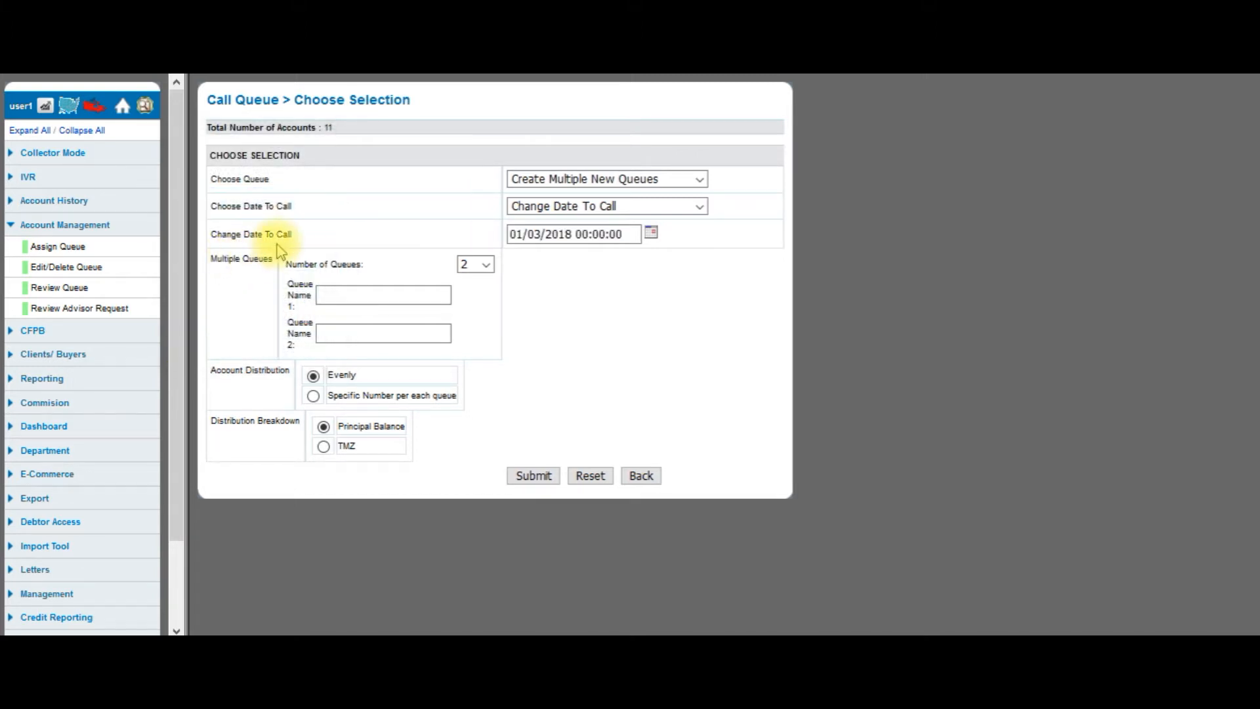
pyautogui.click(479, 264)
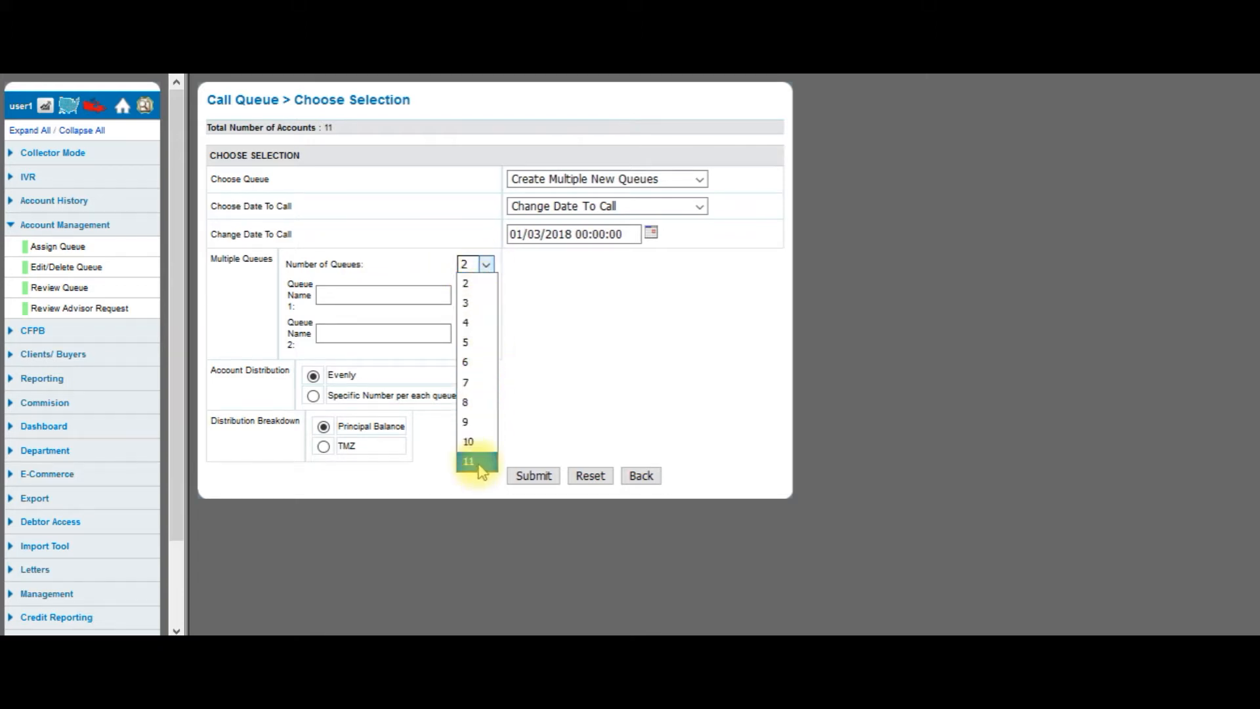
pyautogui.click(576, 369)
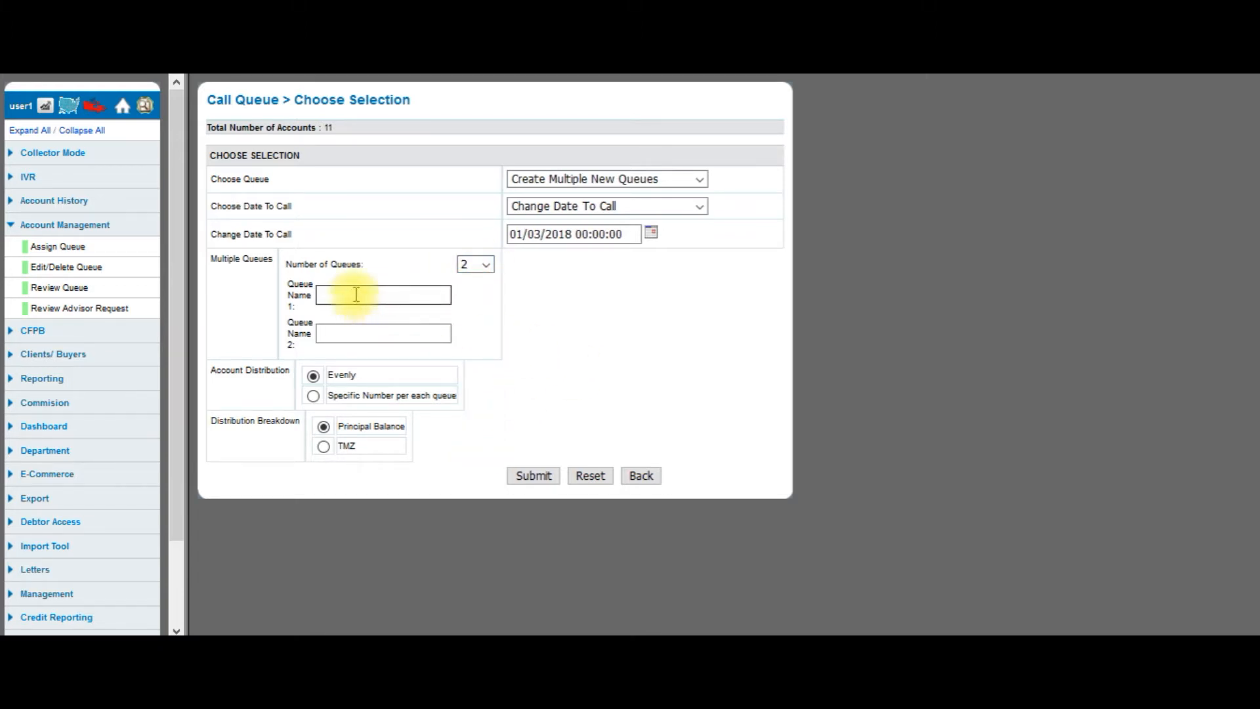
# Name the two new queues Make Calls 1 and Make Calls 2
pyautogui.click(357, 292)
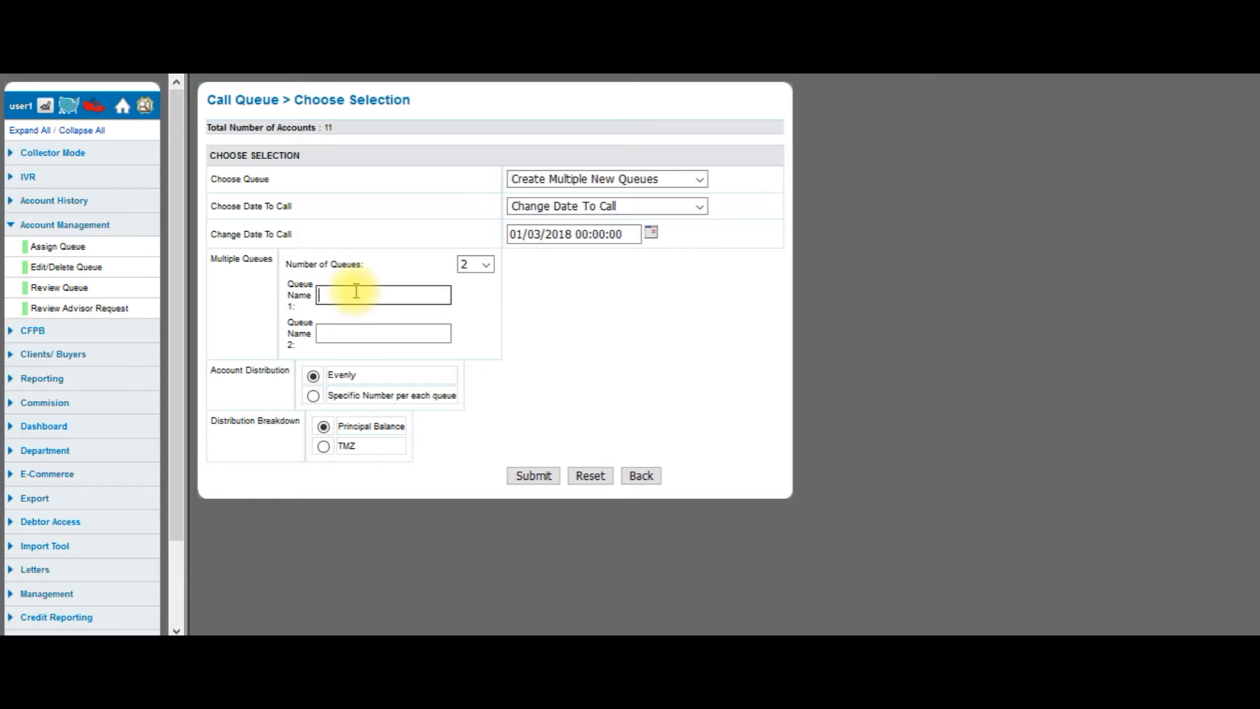
pyautogui.write('foll')
pyautogui.press('BackSpace')
pyautogui.press('BackSpace')
pyautogui.press('BackSpace')
pyautogui.press('BackSpace')
pyautogui.write('Make Calls 1')
pyautogui.press('Tab')
pyautogui.write('Make Calls ')
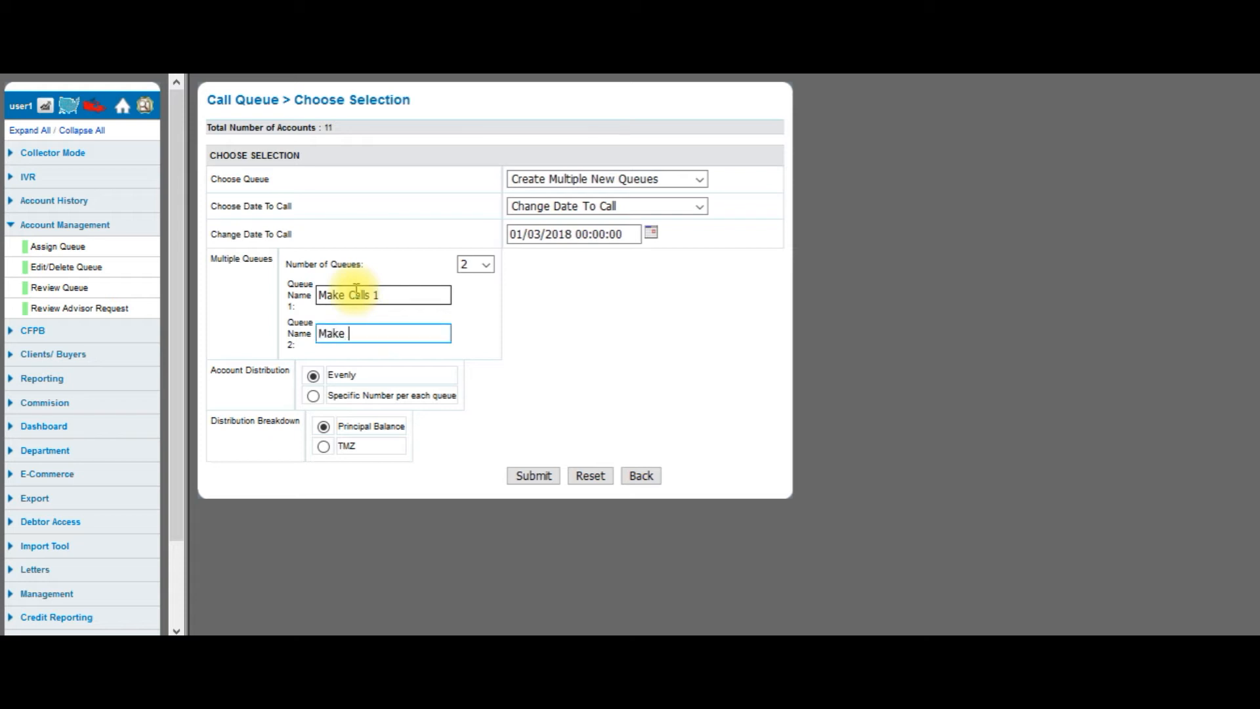
pyautogui.write('2')
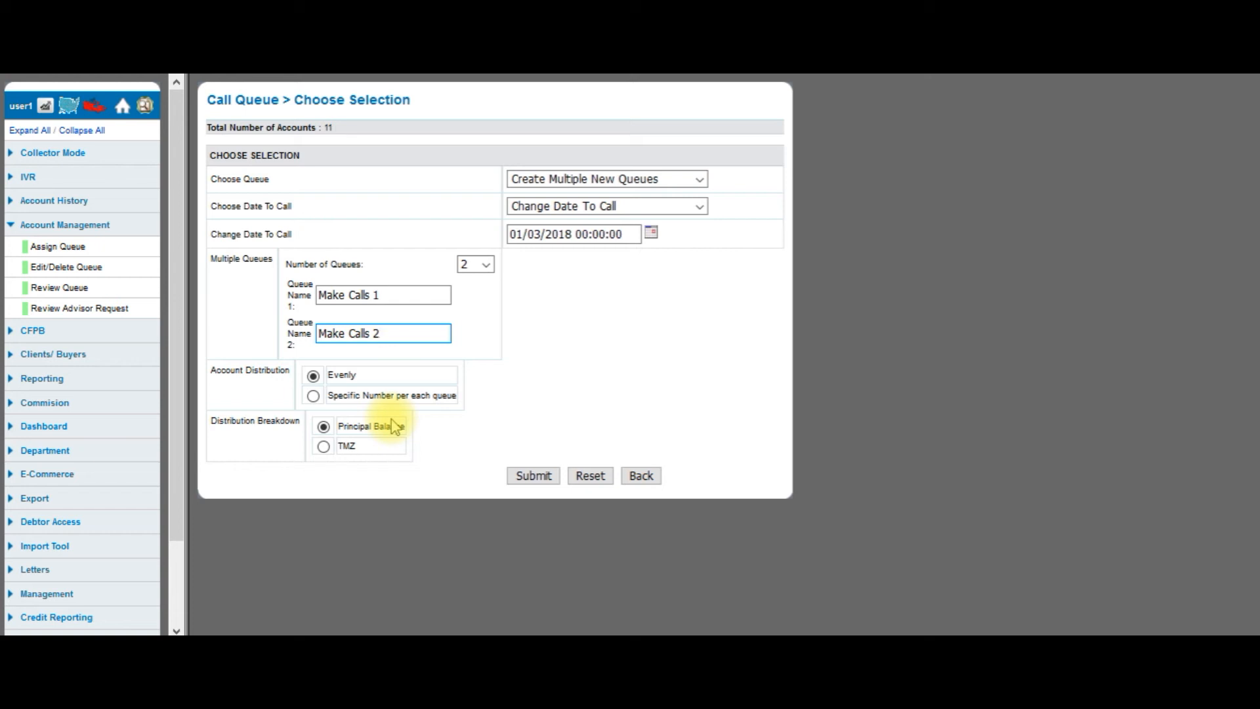
# Create the two queues with accounts distributed evenly by principal balance, accepting the reviewed account distribution
pyautogui.click(536, 479)
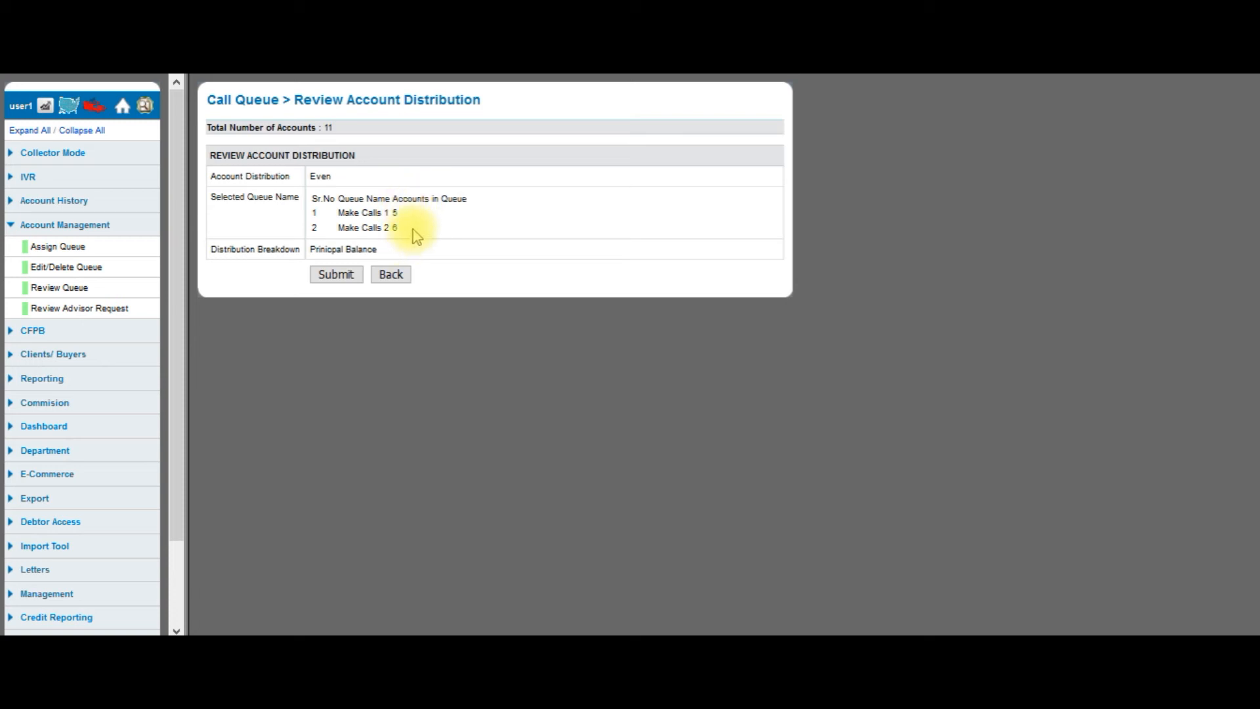
pyautogui.click(339, 276)
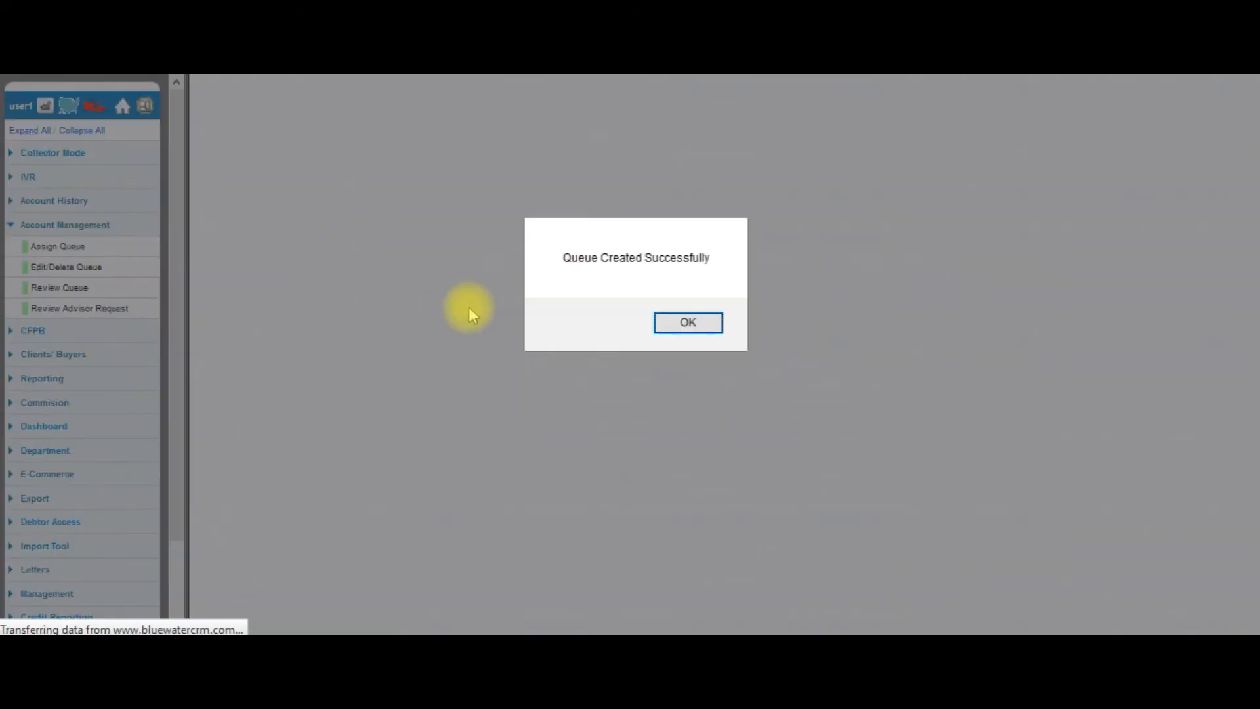
pyautogui.click(715, 323)
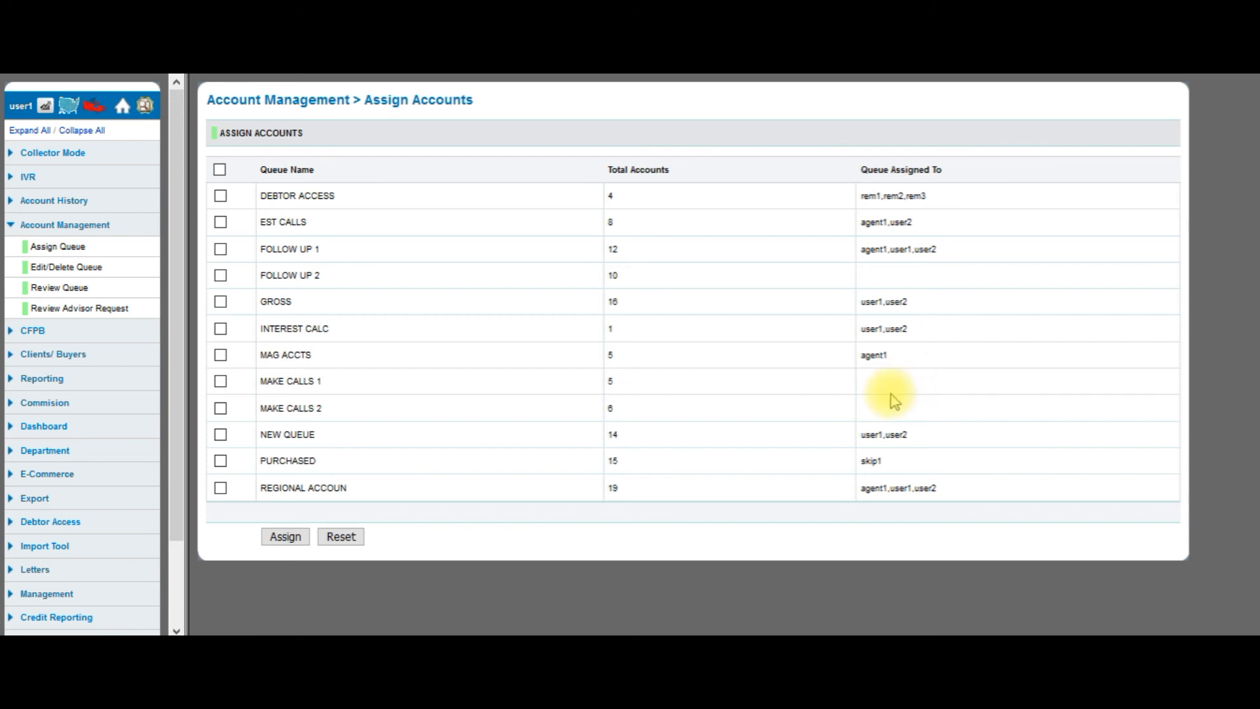
# Assign the MAKE CALLS 1 and MAKE CALLS 2 queues to employee skip1 in the Skip Trace department
pyautogui.click(222, 383)
pyautogui.click(221, 408)
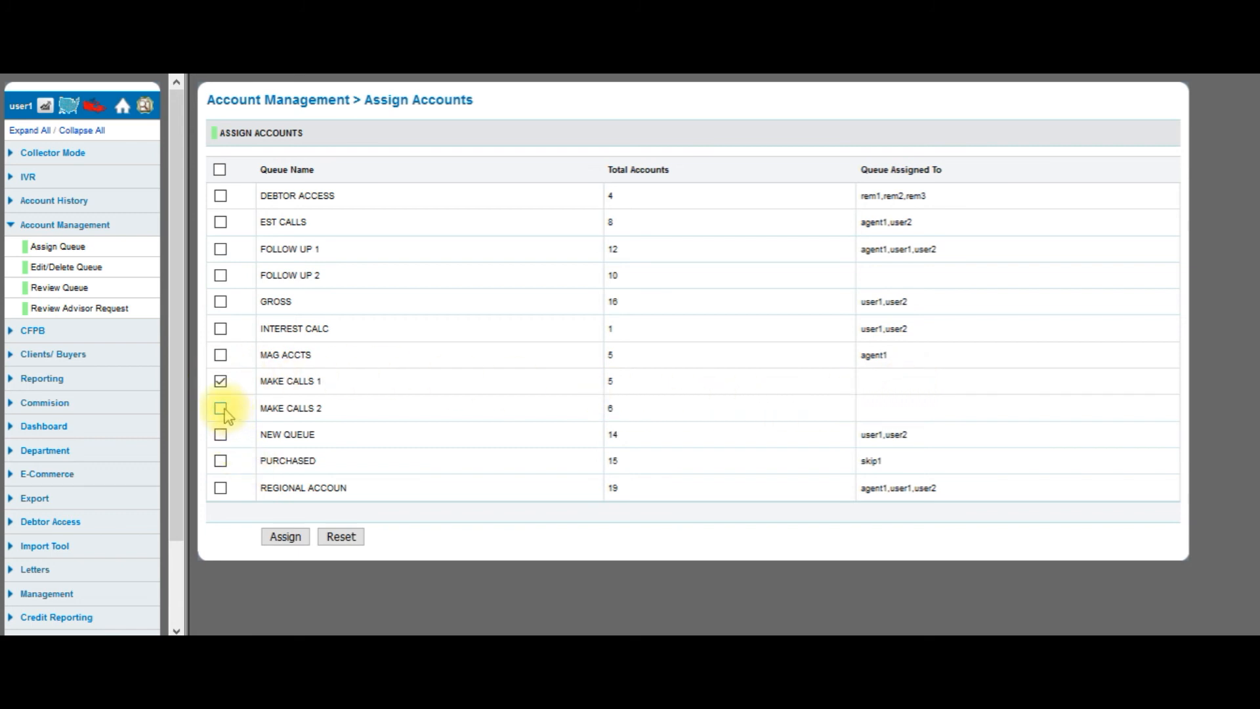
pyautogui.click(286, 536)
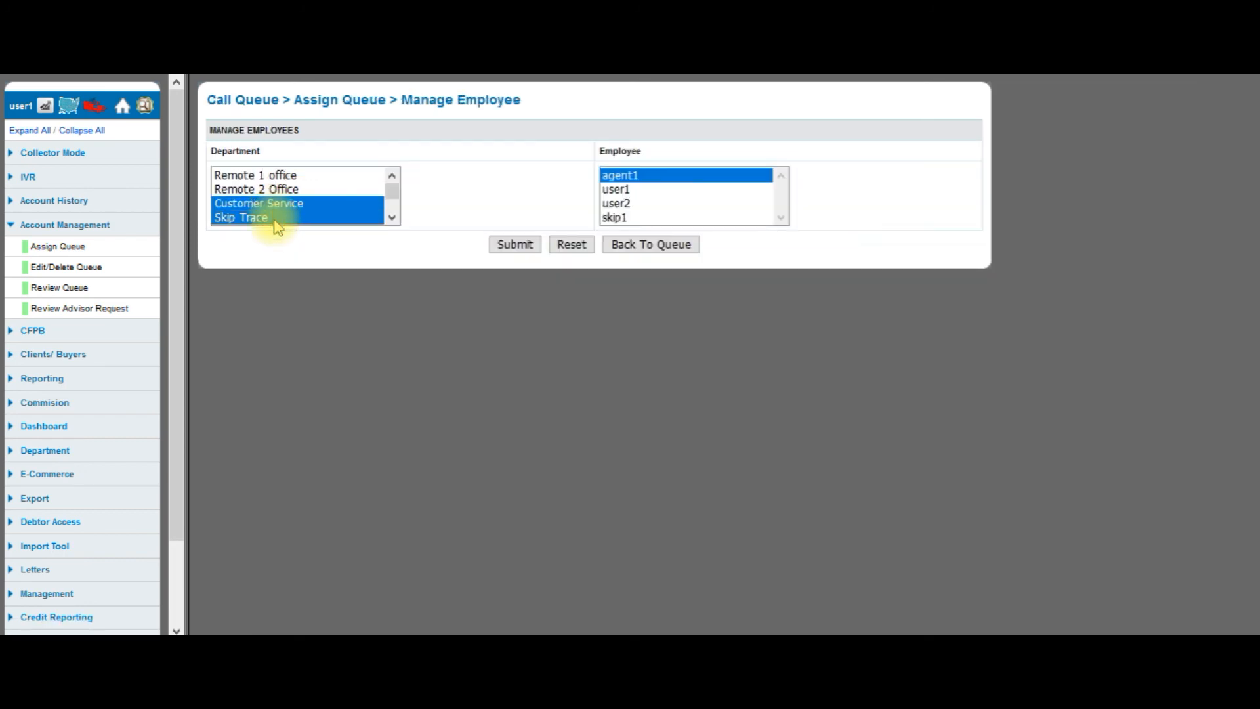
pyautogui.click(278, 219)
pyautogui.click(507, 249)
pyautogui.click(510, 250)
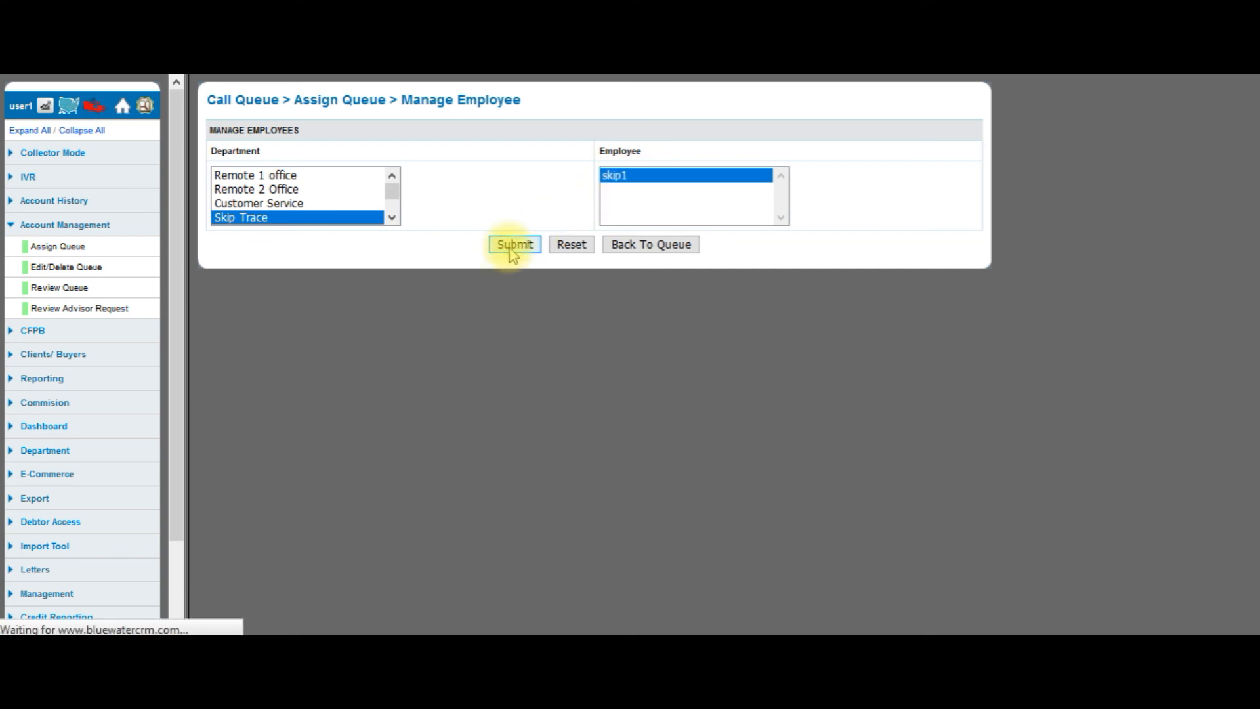